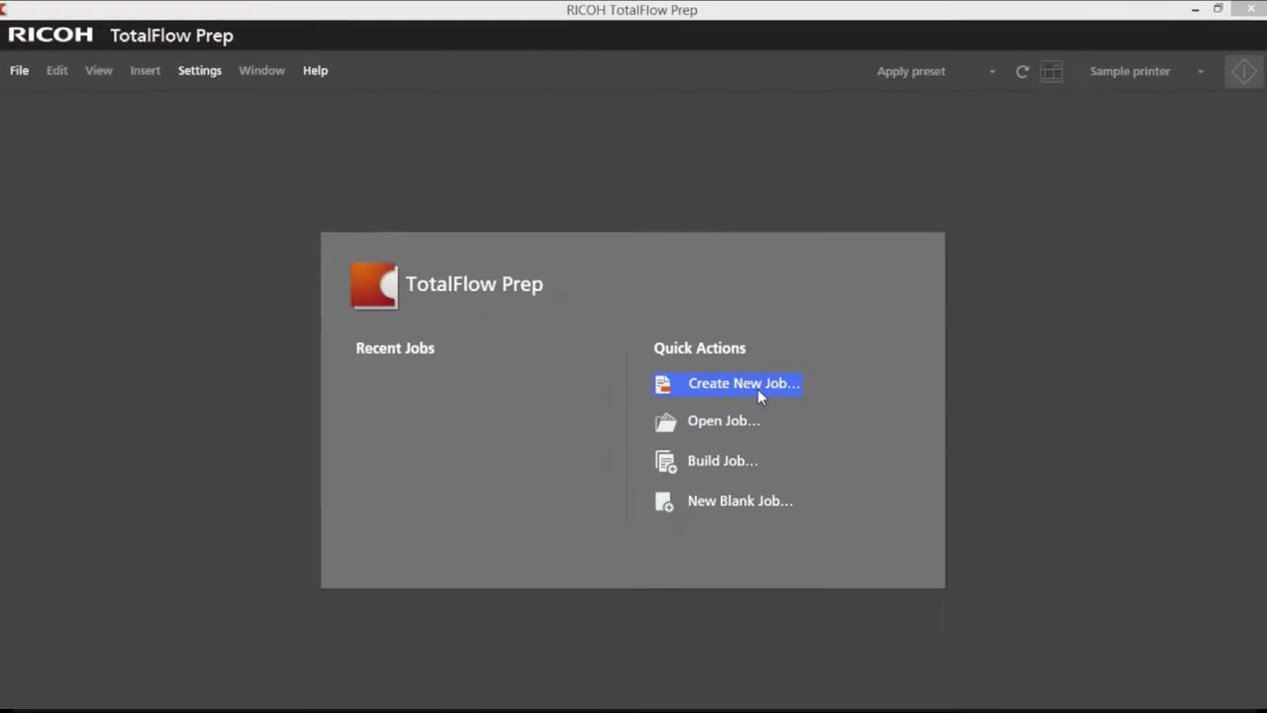
# Create a new job from Business Card 1, loading its two 3.75 x 2.25 in pages
pyautogui.click(760, 392)
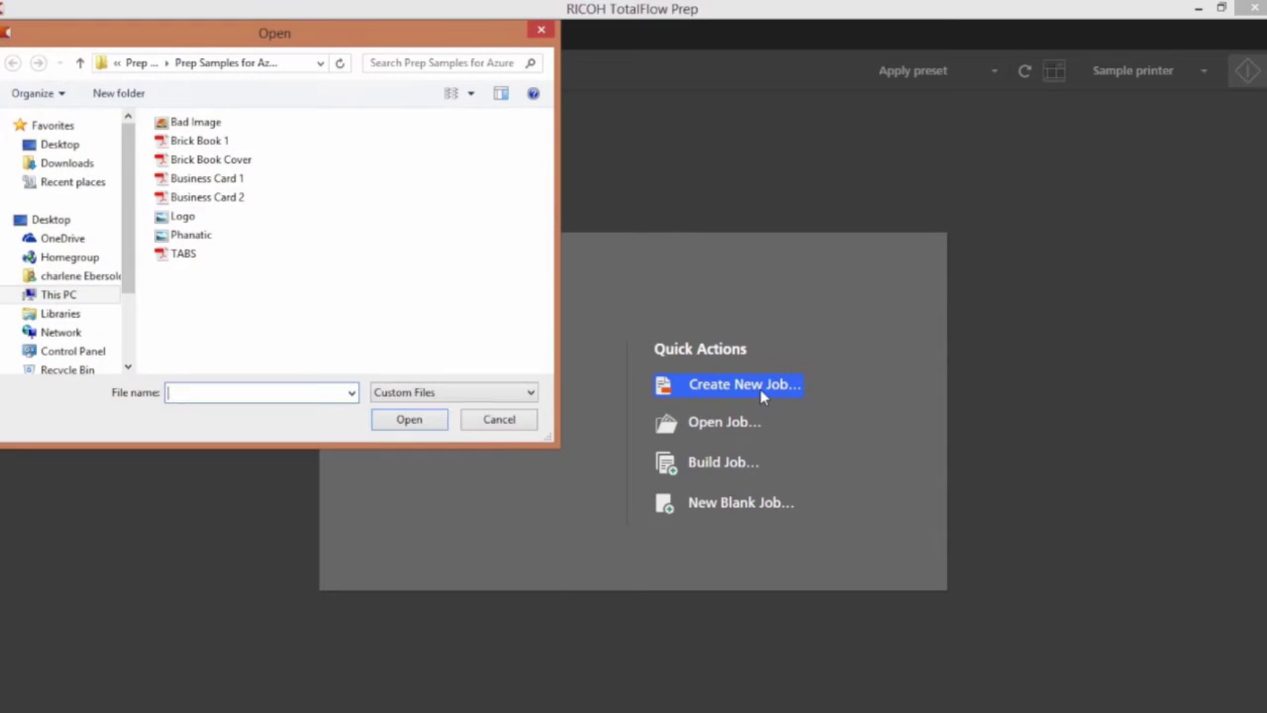
pyautogui.doubleClick(202, 179)
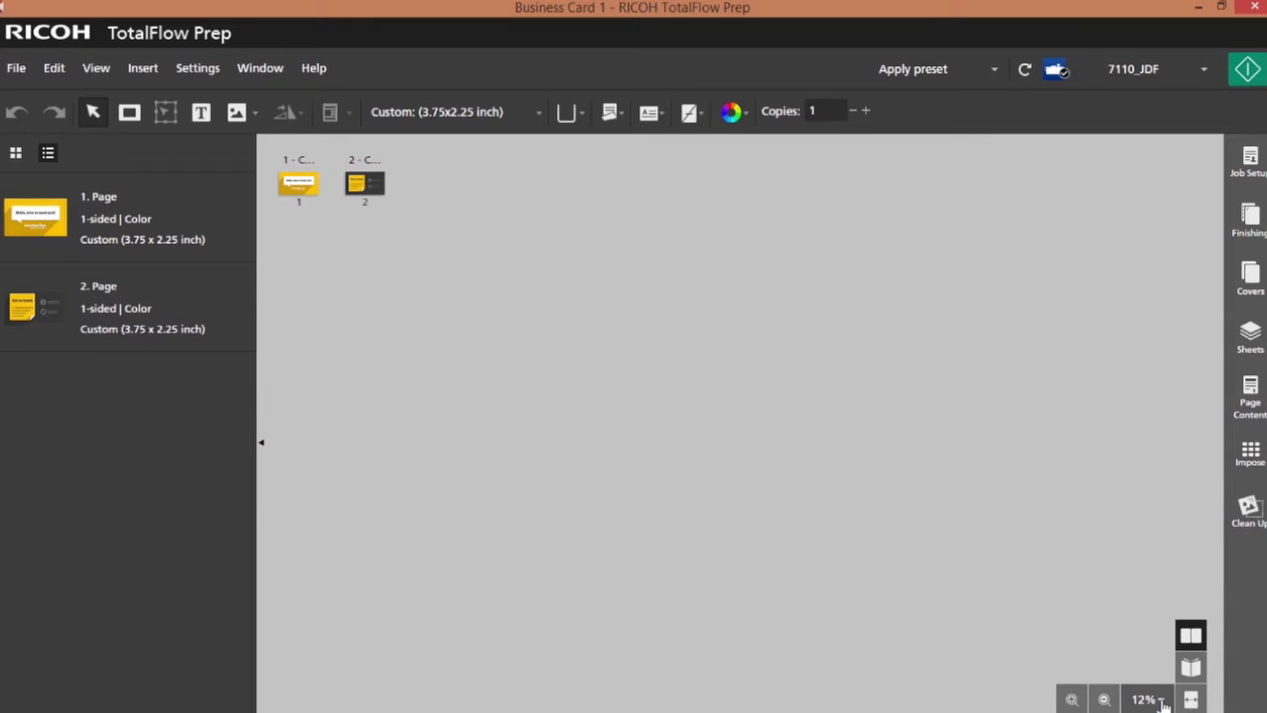
pyautogui.click(1162, 699)
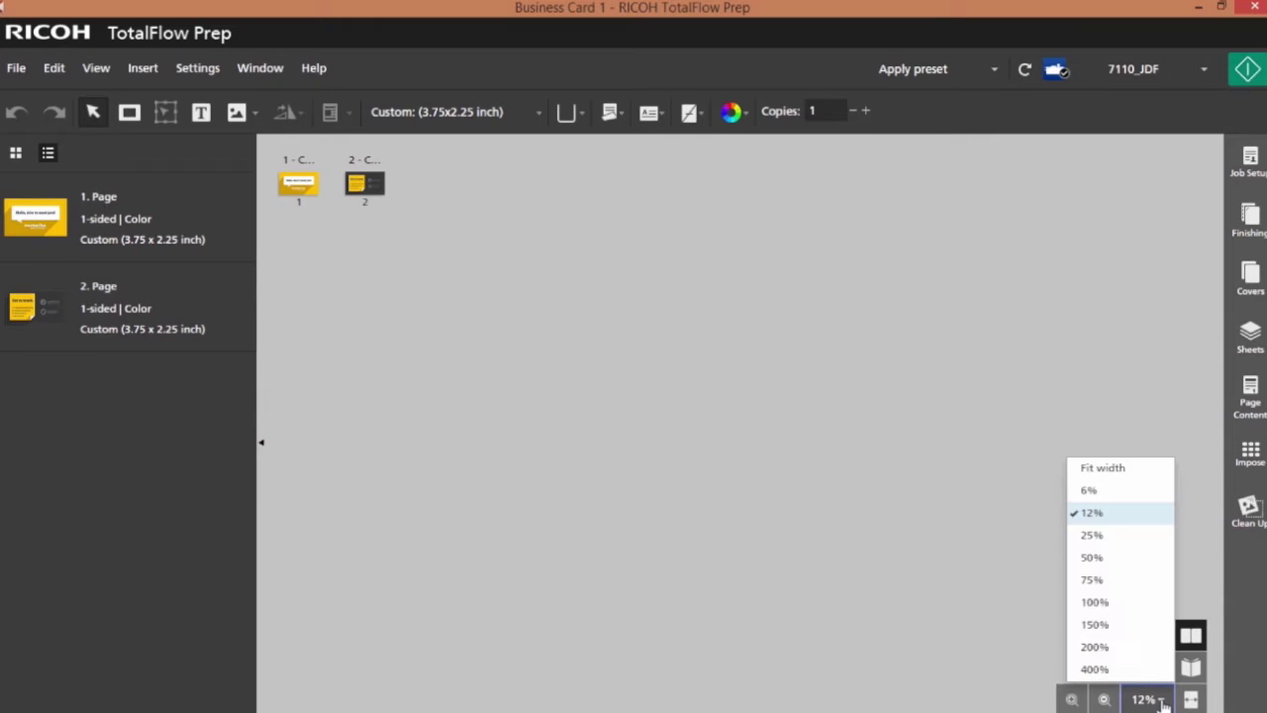
# Fit the page width to the view and bring up the Impose settings
pyautogui.click(1100, 474)
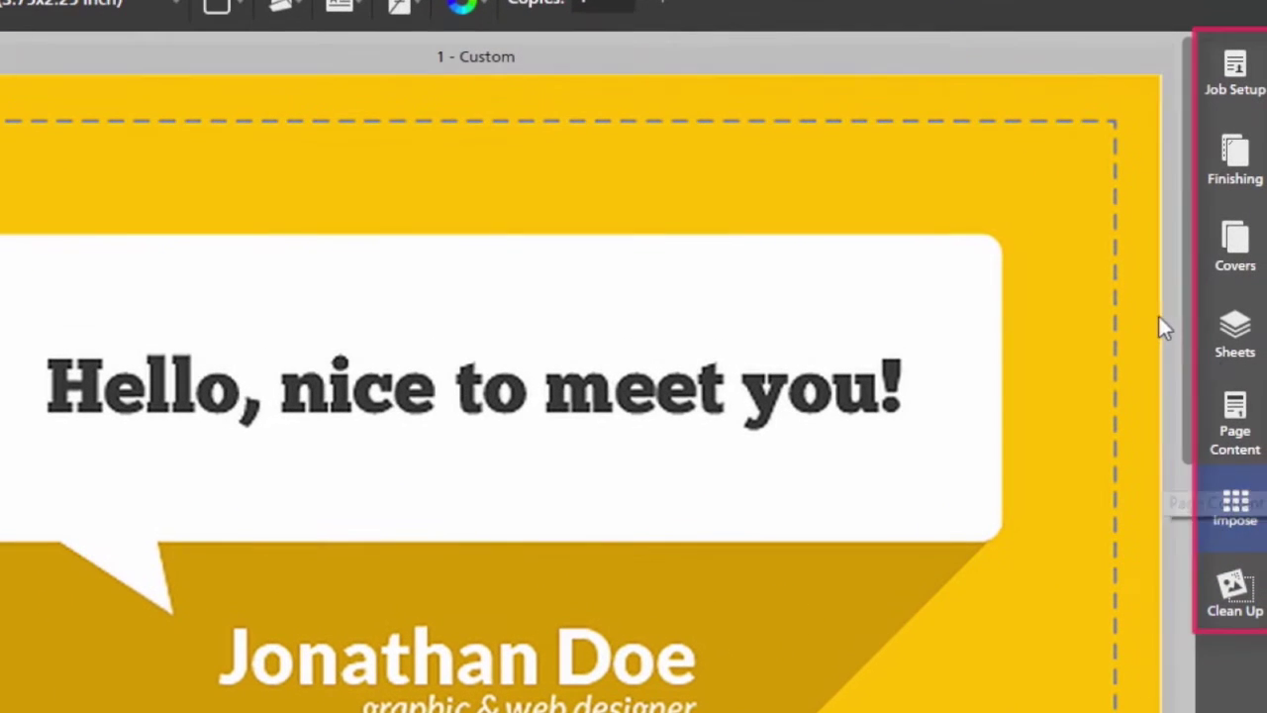
pyautogui.click(1243, 513)
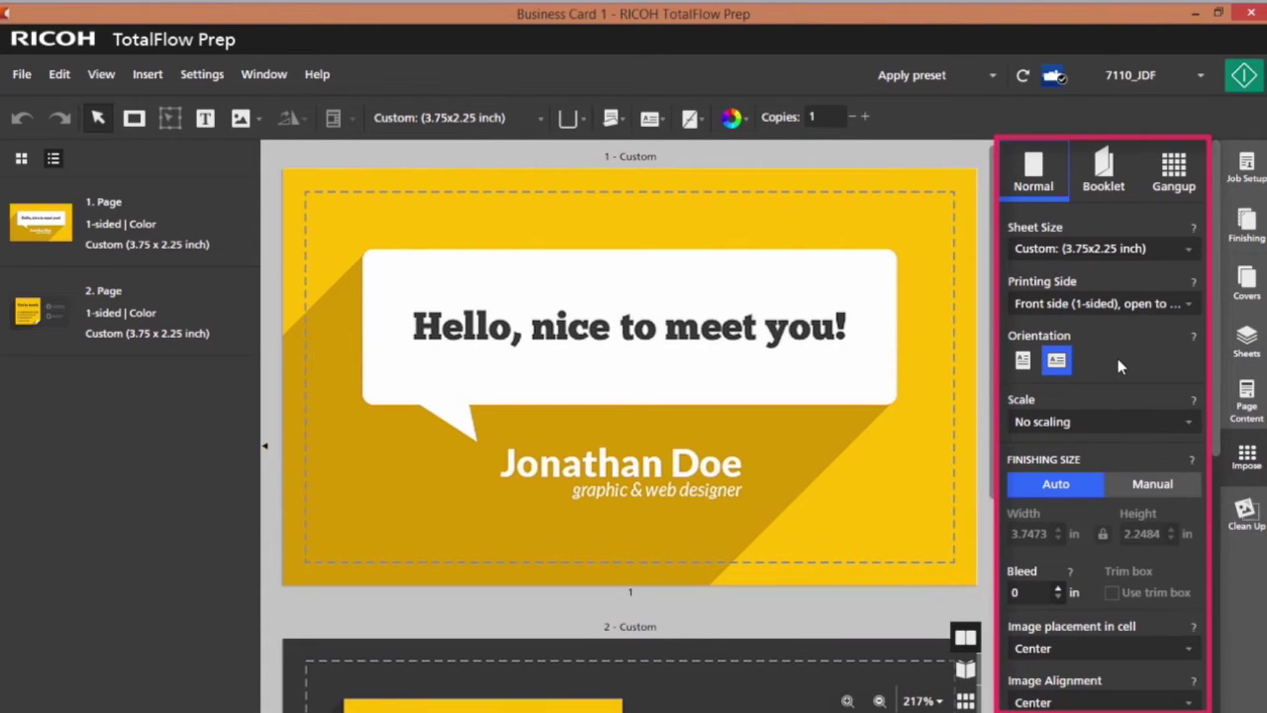
pyautogui.click(1173, 176)
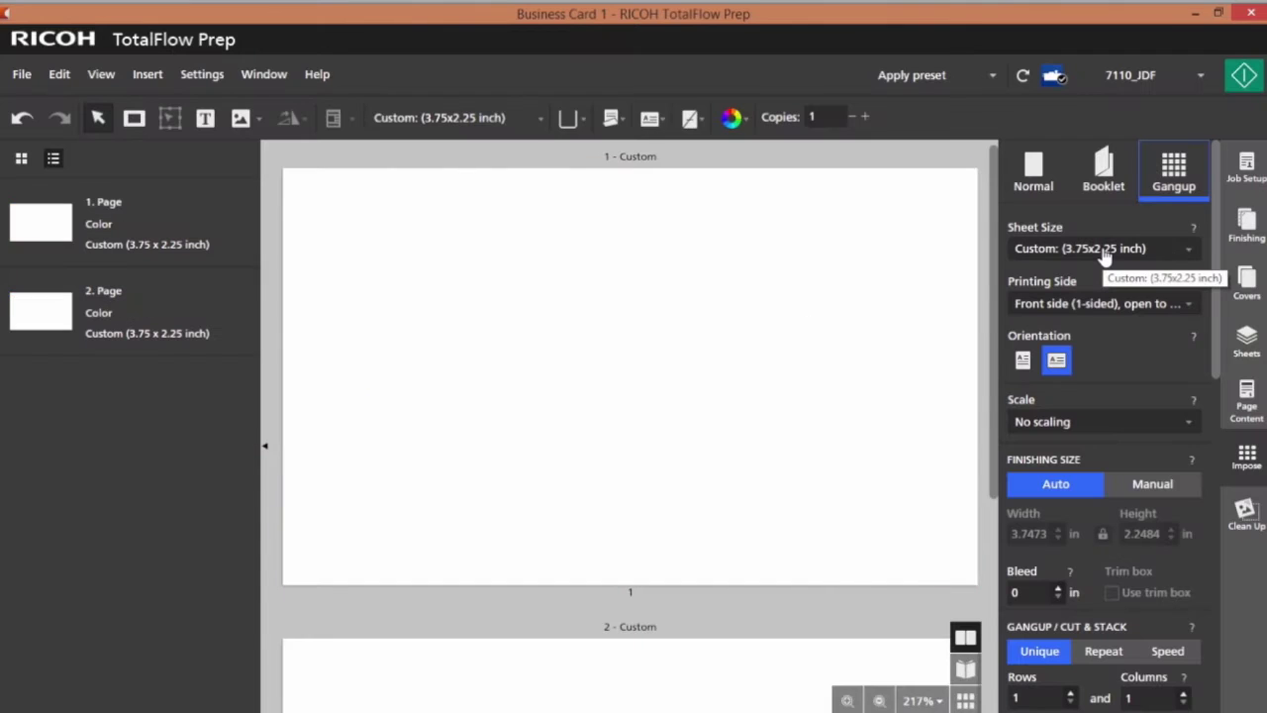
# Use 12x18 Business card stock as the gang-up sheet size
pyautogui.click(1104, 250)
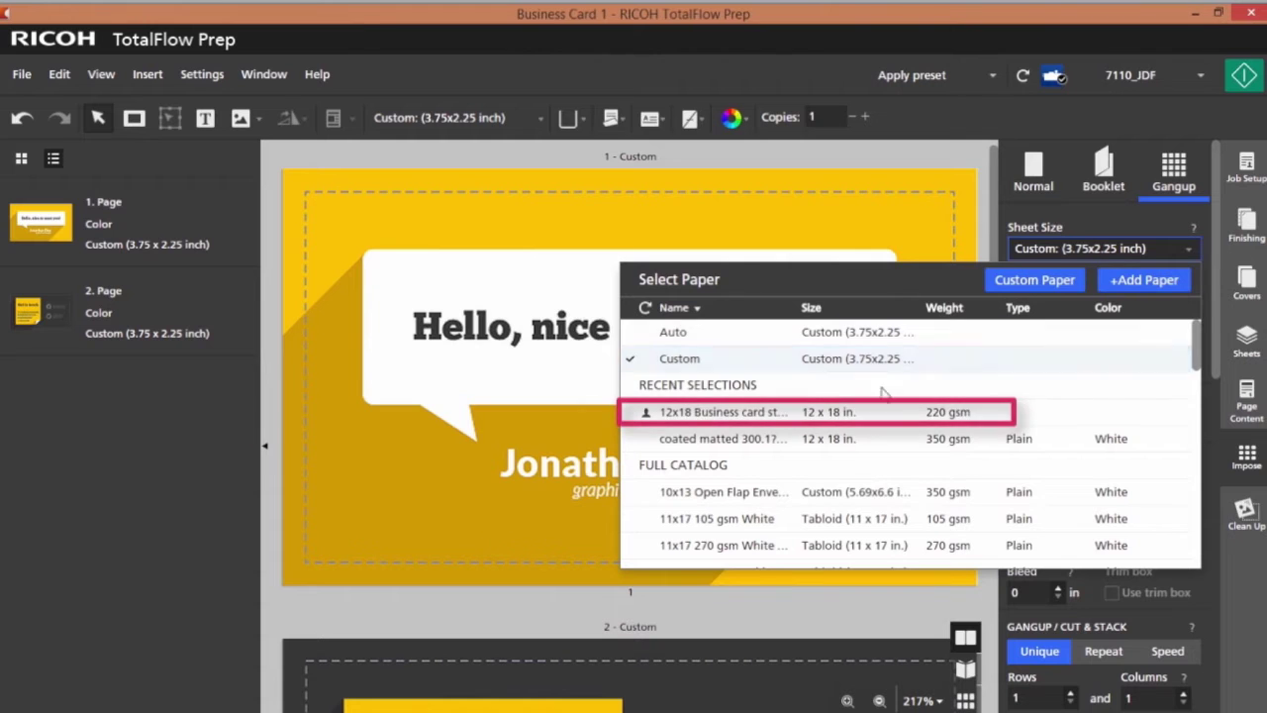
pyautogui.click(749, 416)
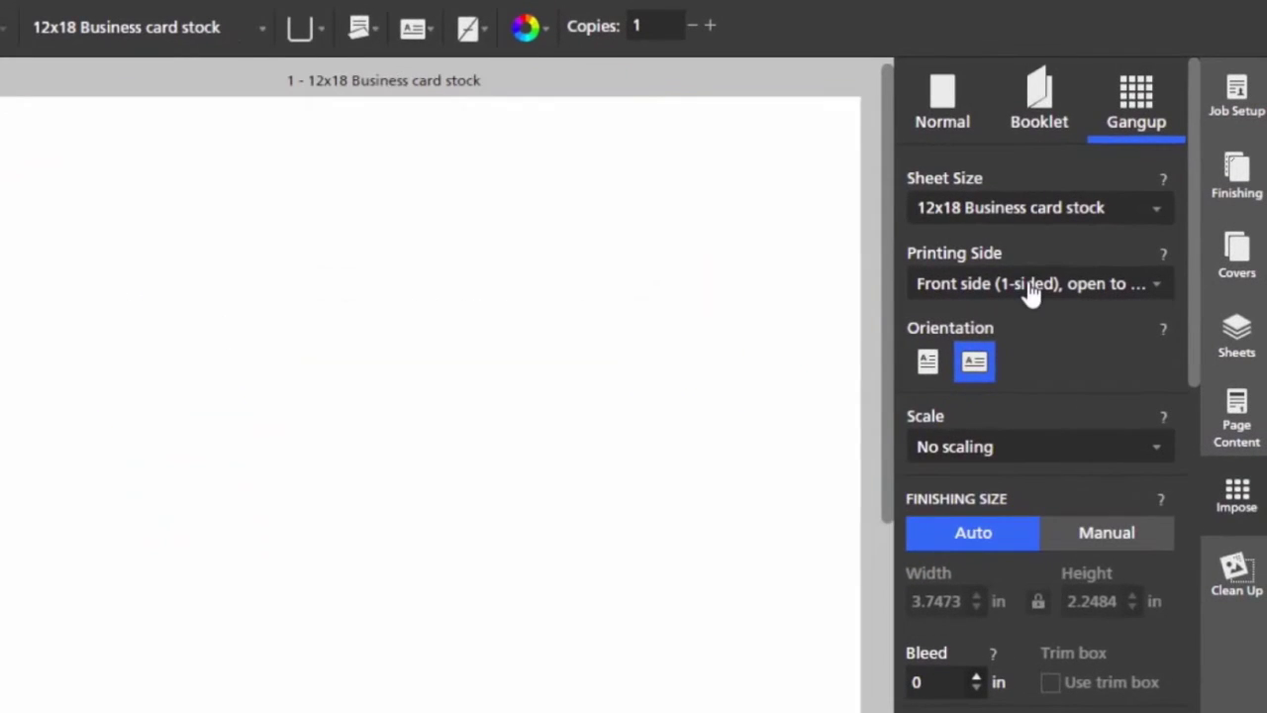
pyautogui.click(1030, 287)
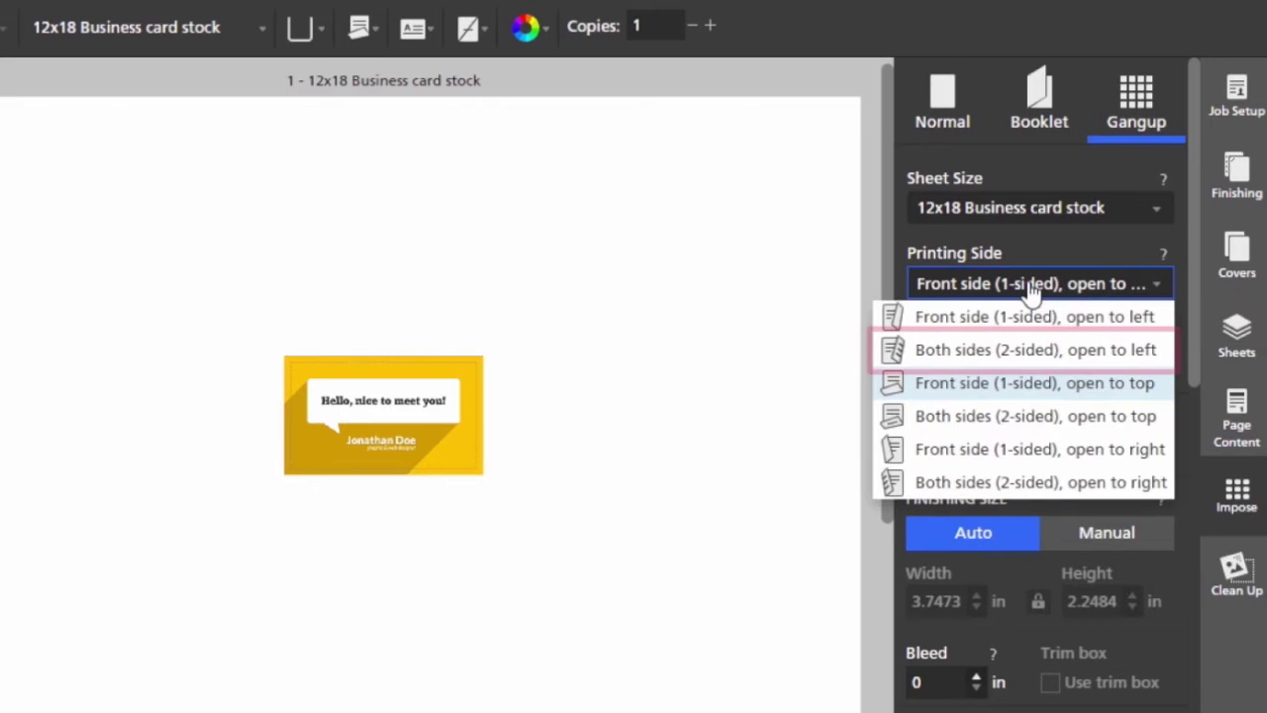
# Print both sides open to left, with No scaling and Auto finishing size (3.7473 x 2.2484 in)
pyautogui.click(1013, 351)
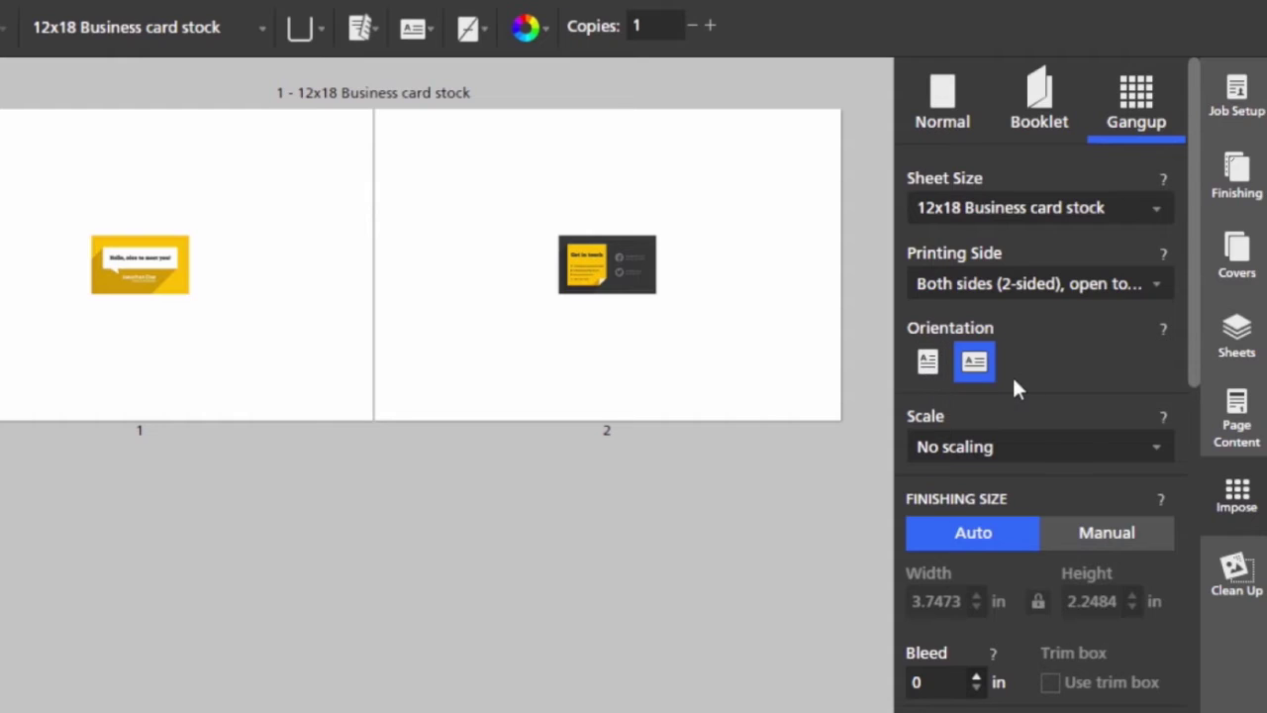
pyautogui.click(1160, 453)
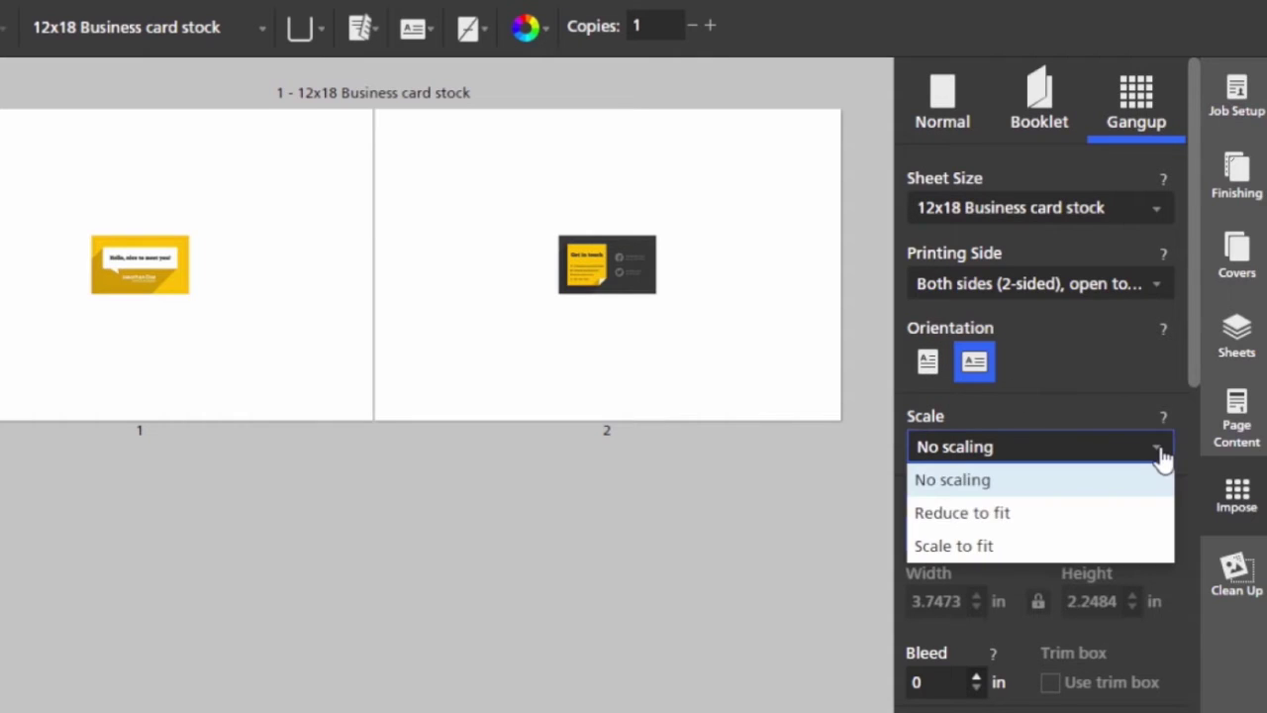
pyautogui.click(1094, 386)
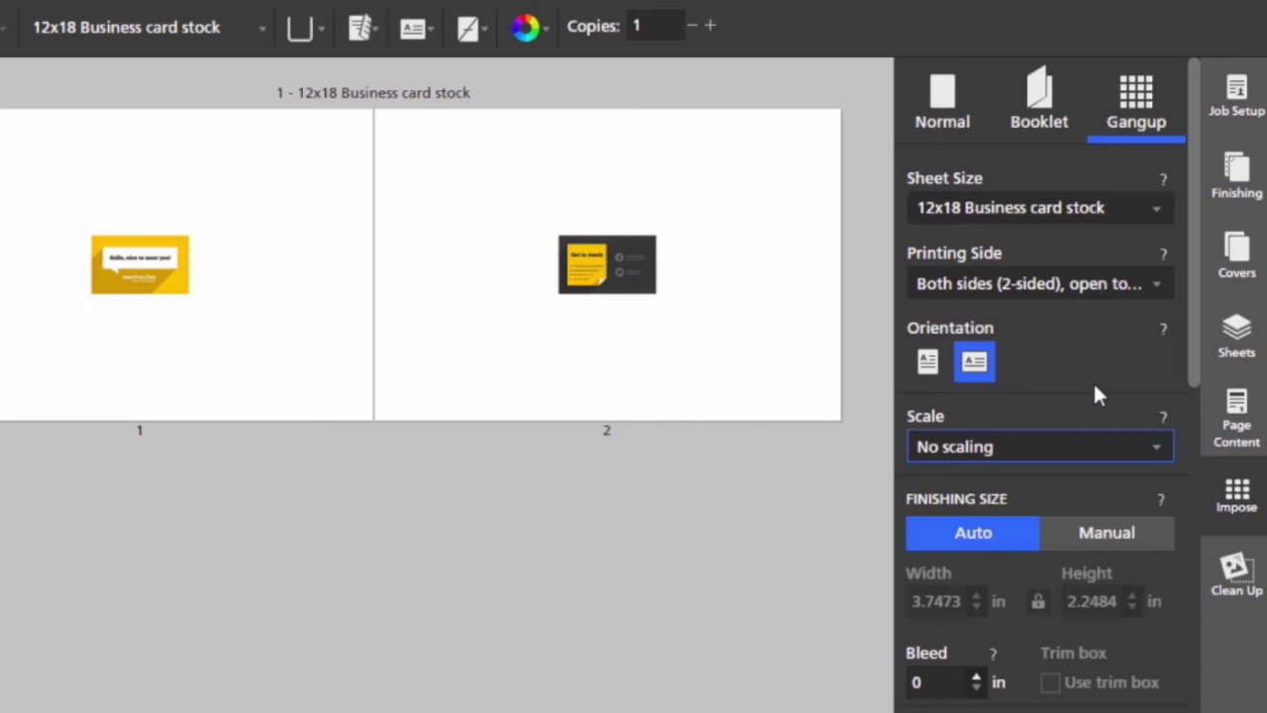
pyautogui.click(1105, 539)
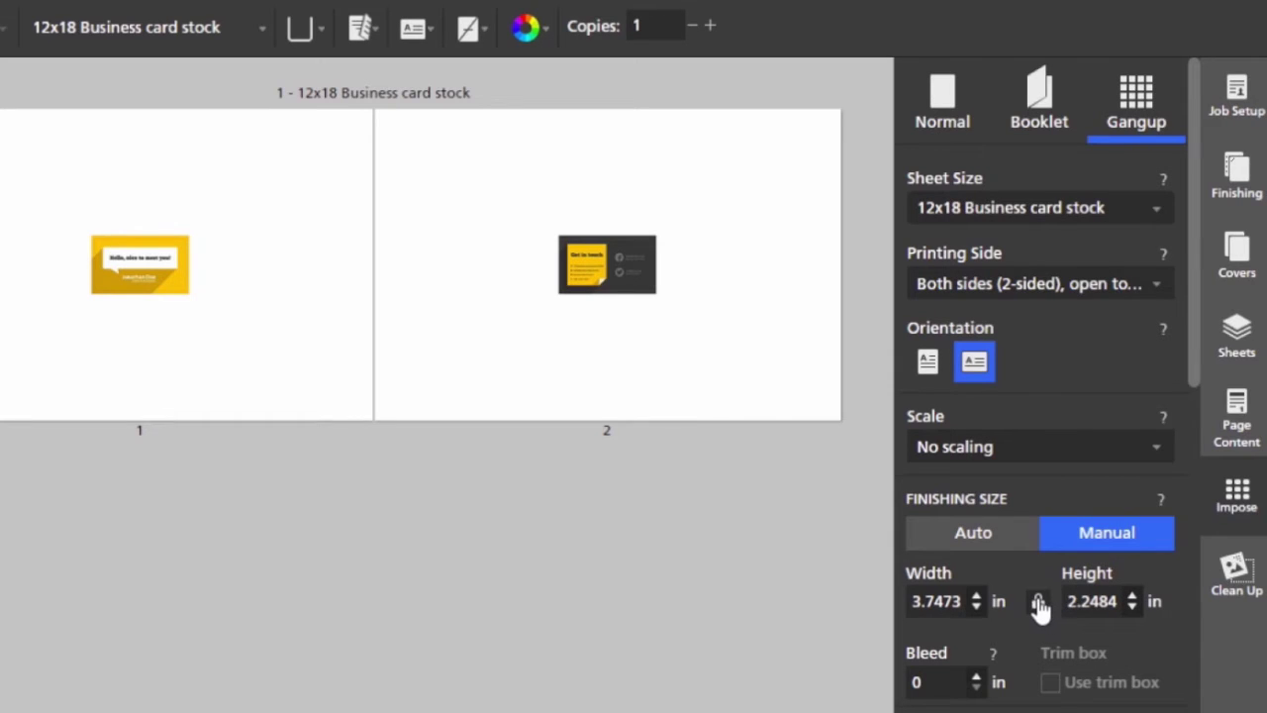
pyautogui.click(1039, 604)
pyautogui.click(990, 545)
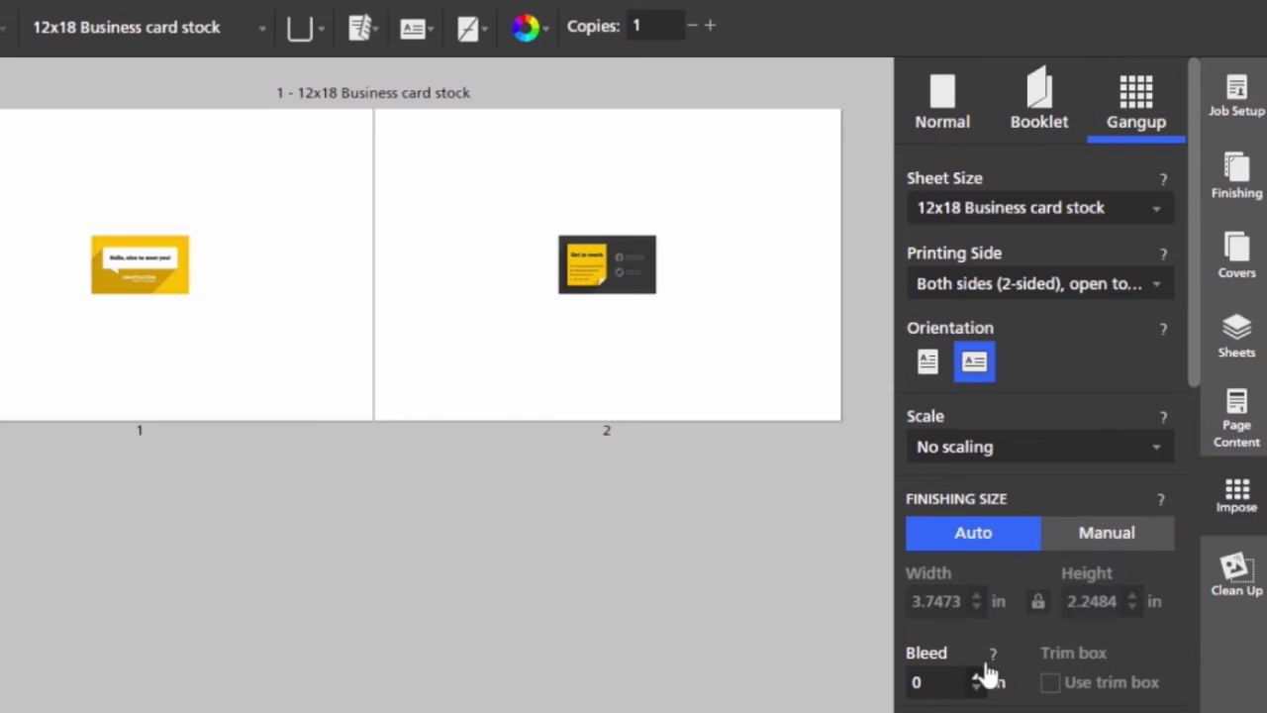
pyautogui.click(951, 680)
# Set the bleed to .123 in
pyautogui.moveTo(951, 681); pyautogui.dragTo(896, 661)
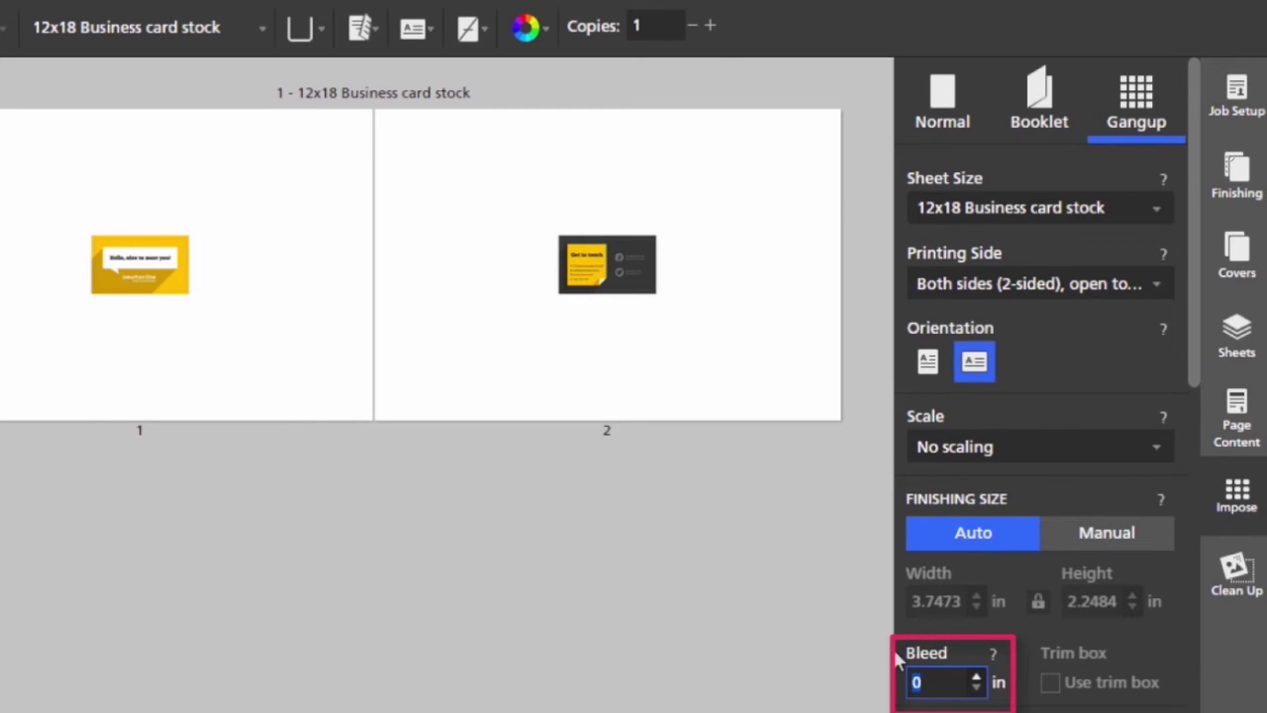
pyautogui.write('.123')
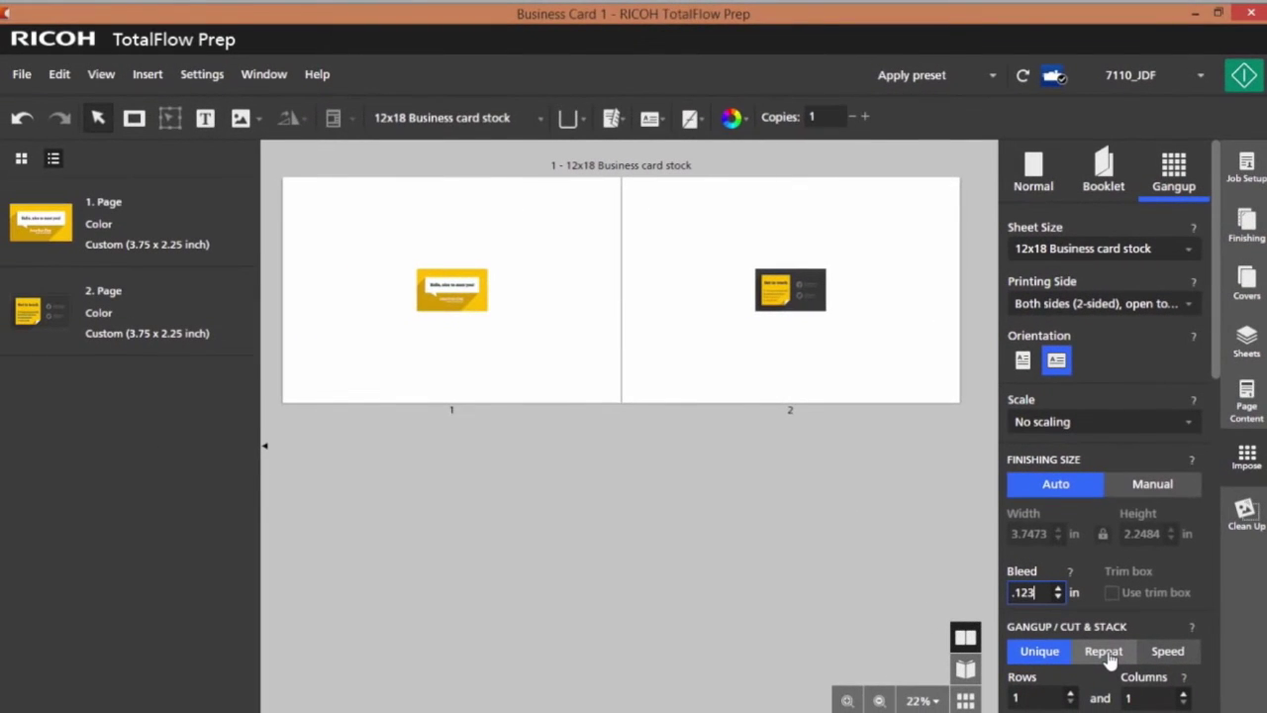
pyautogui.press('Return')
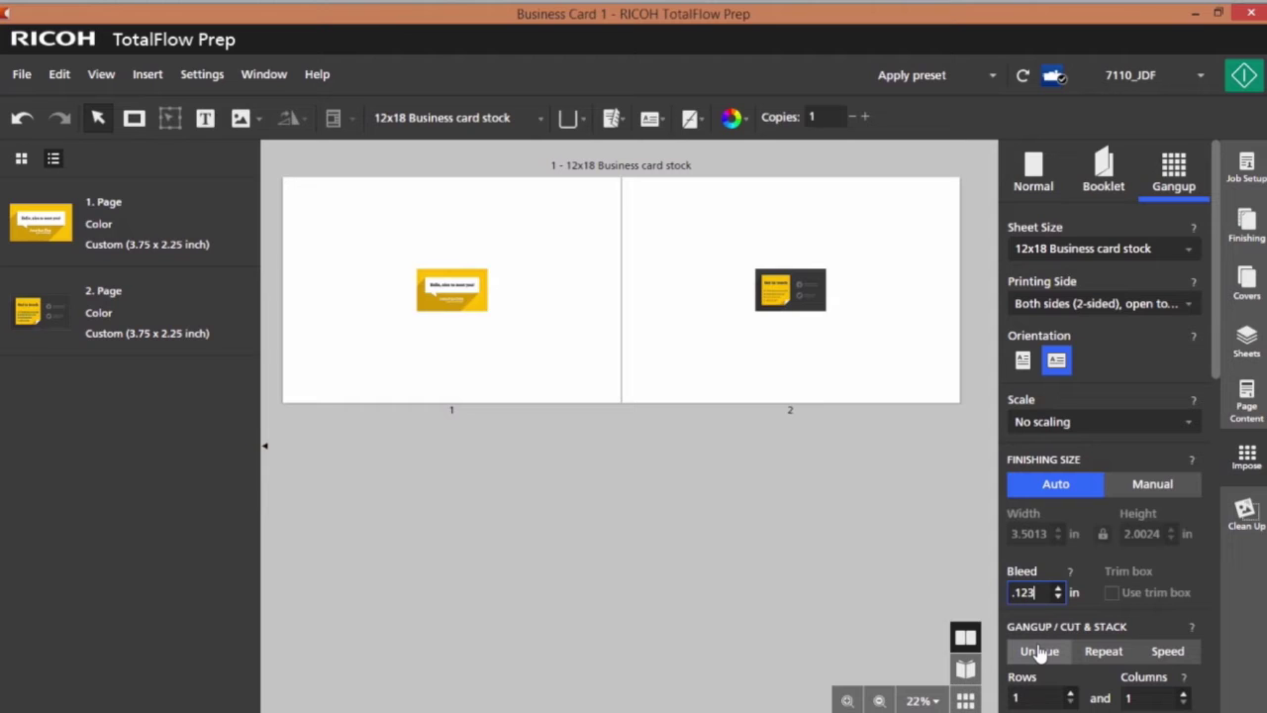
# Switch the gang-up to Repeat with 5 rows and prepare the column count
pyautogui.click(1038, 653)
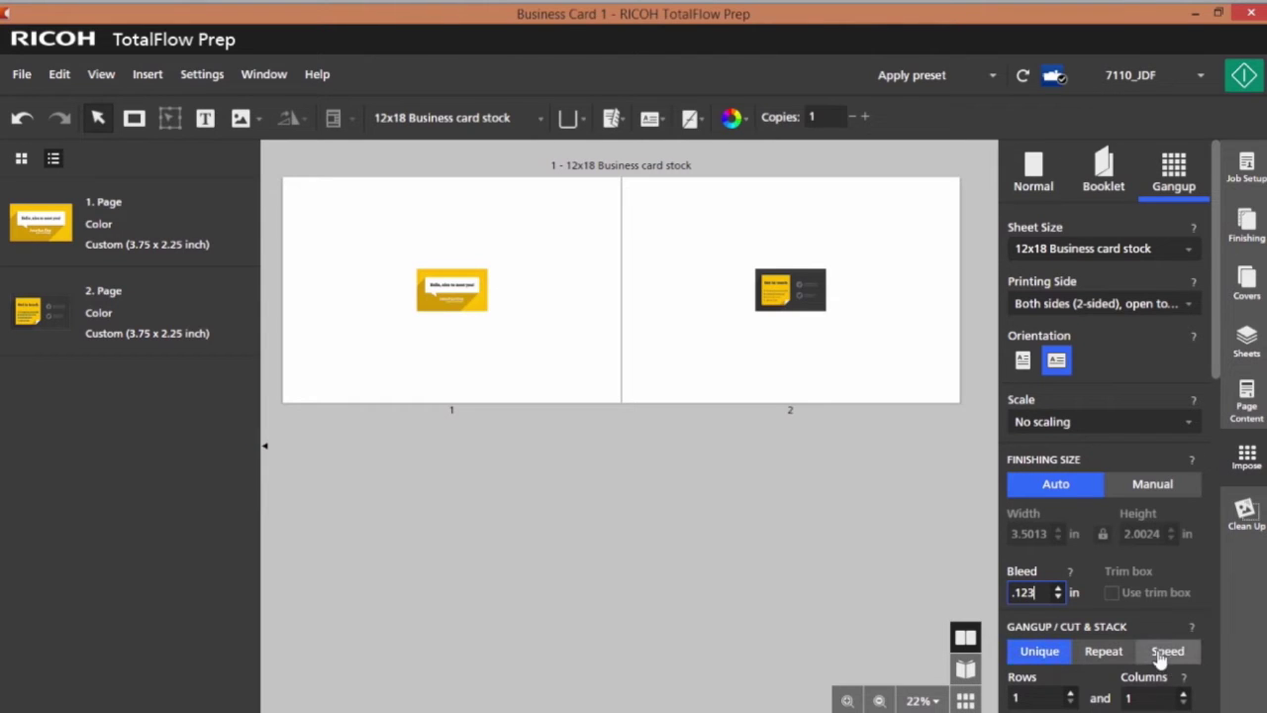
pyautogui.click(1105, 652)
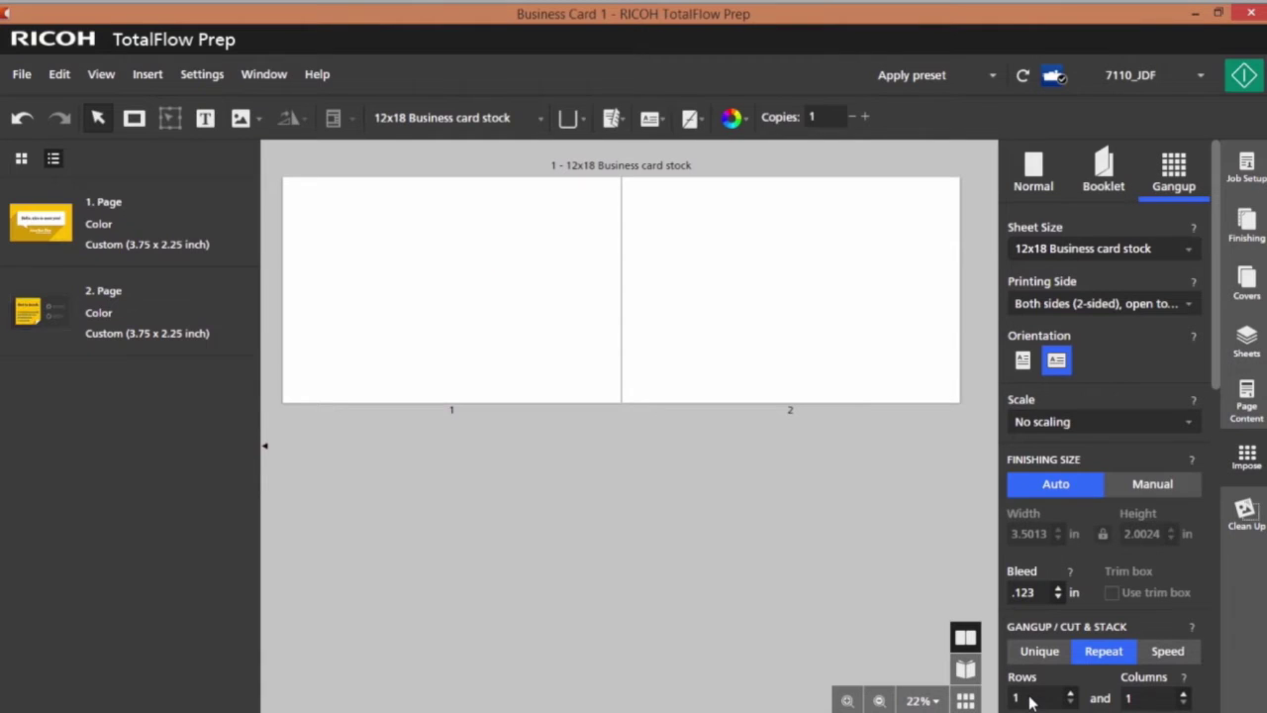
pyautogui.click(1024, 699)
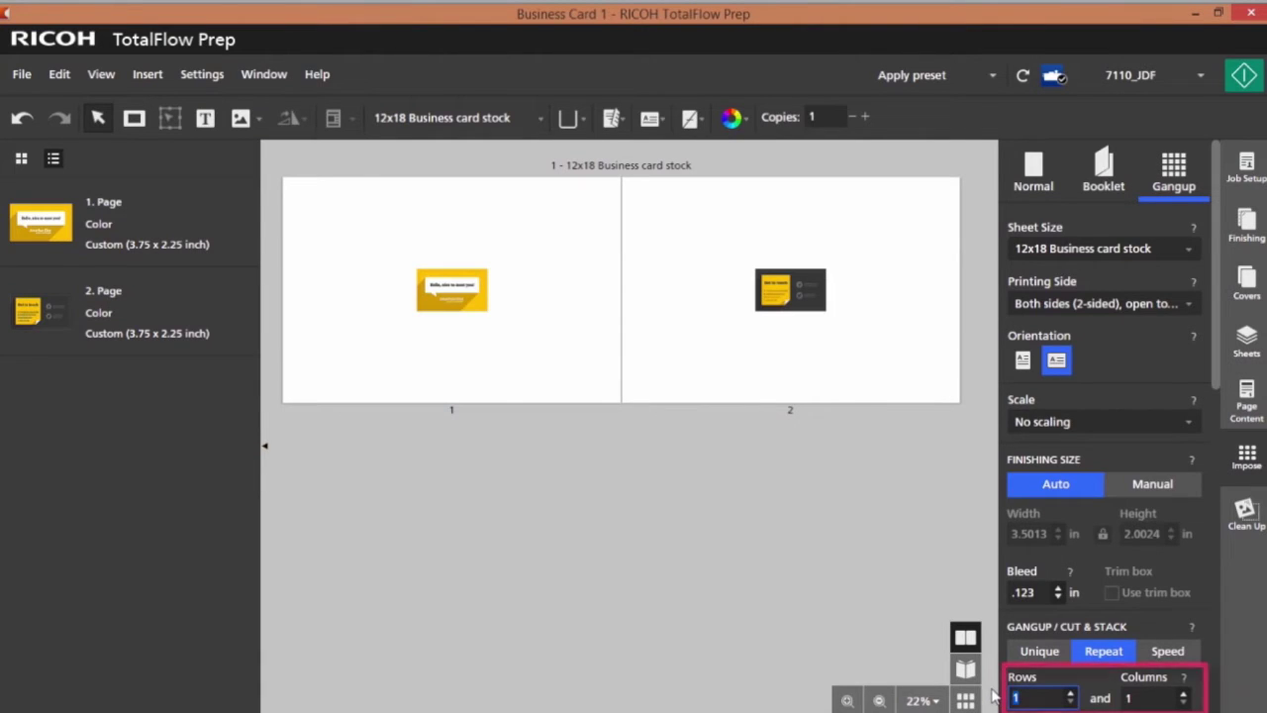
pyautogui.write('5')
pyautogui.click(1127, 699)
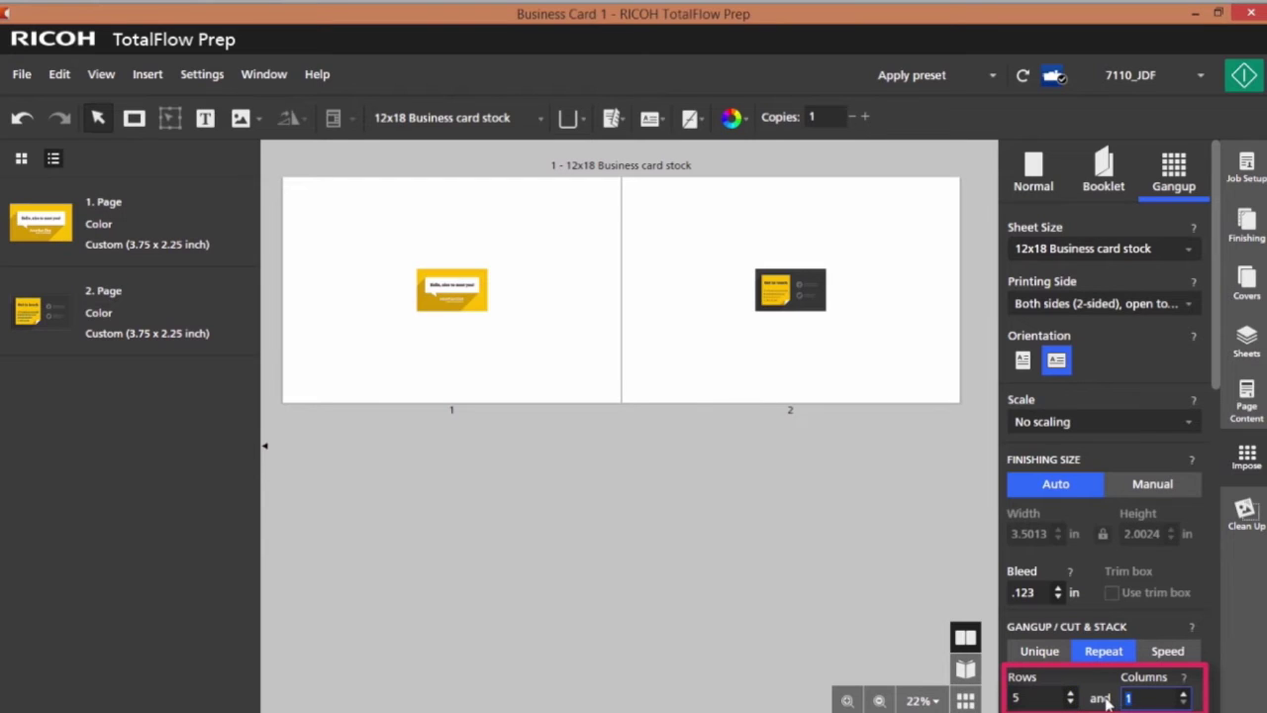
pyautogui.click(1127, 698)
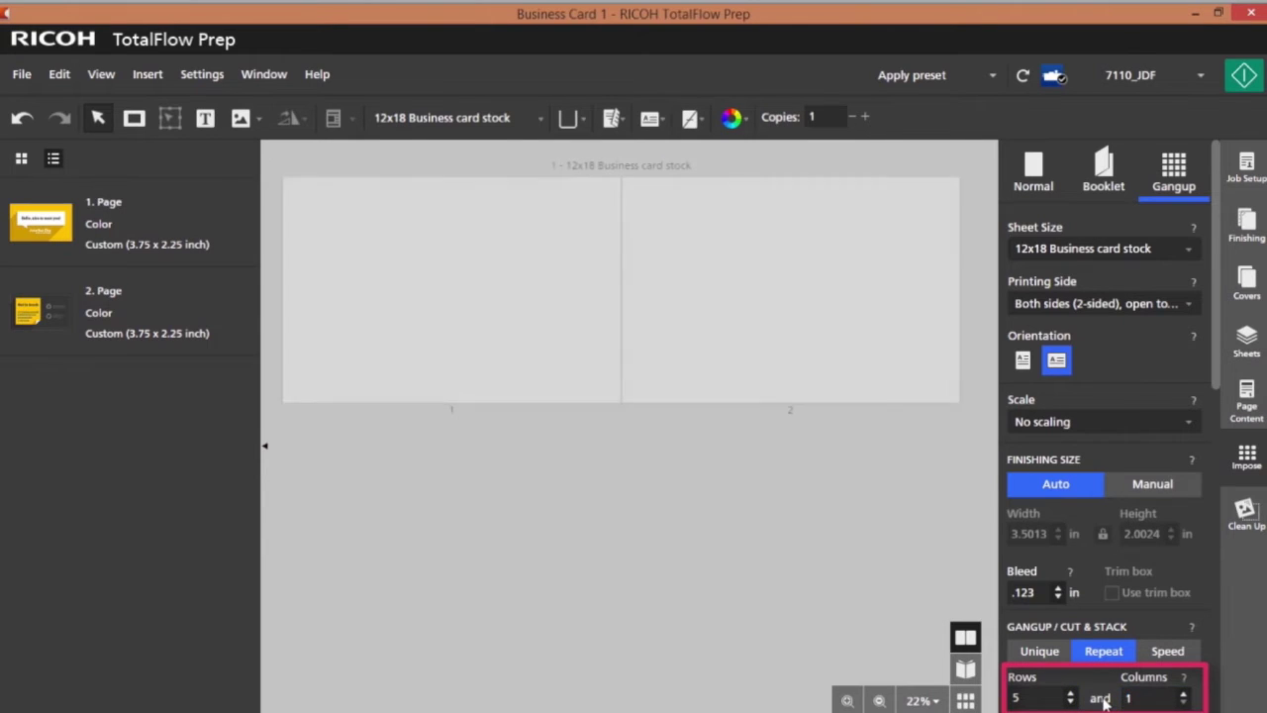
pyautogui.press('BackSpace')
# Set 5 columns, keep Head to foot orientation and Center alignment, and enable printed crop marks
pyautogui.write('5')
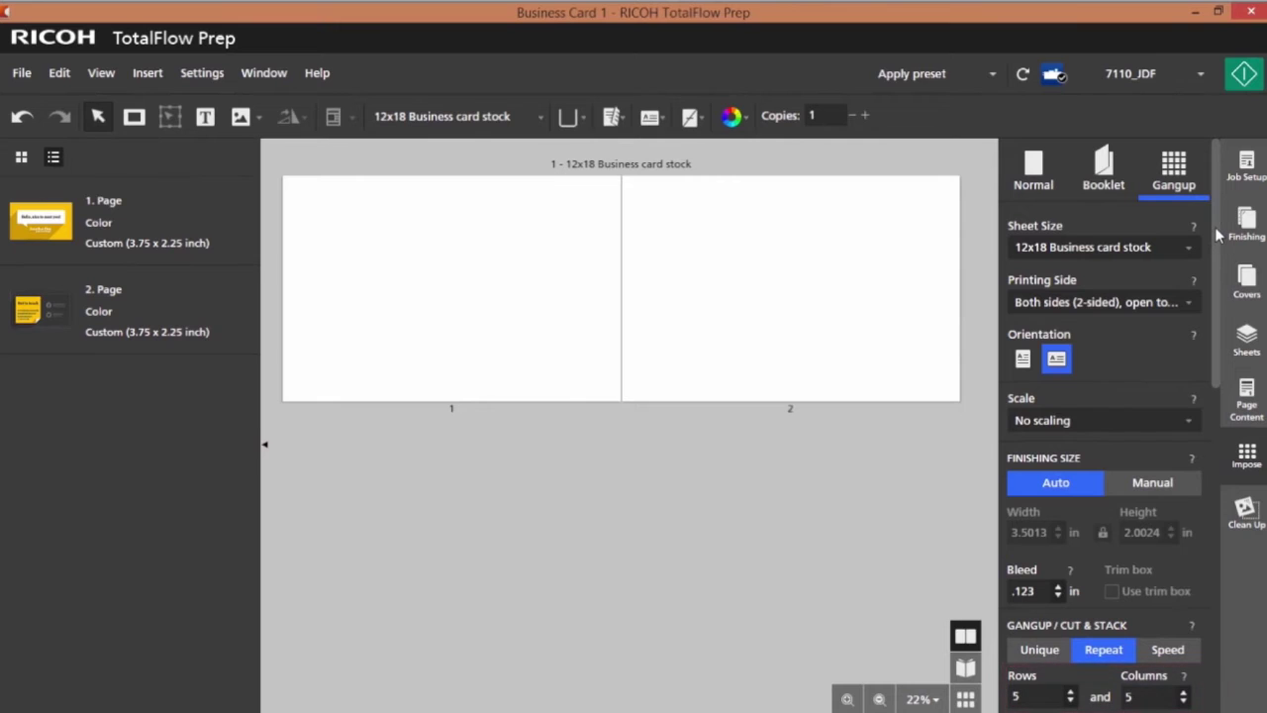
pyautogui.moveTo(1218, 233); pyautogui.dragTo(1230, 457)
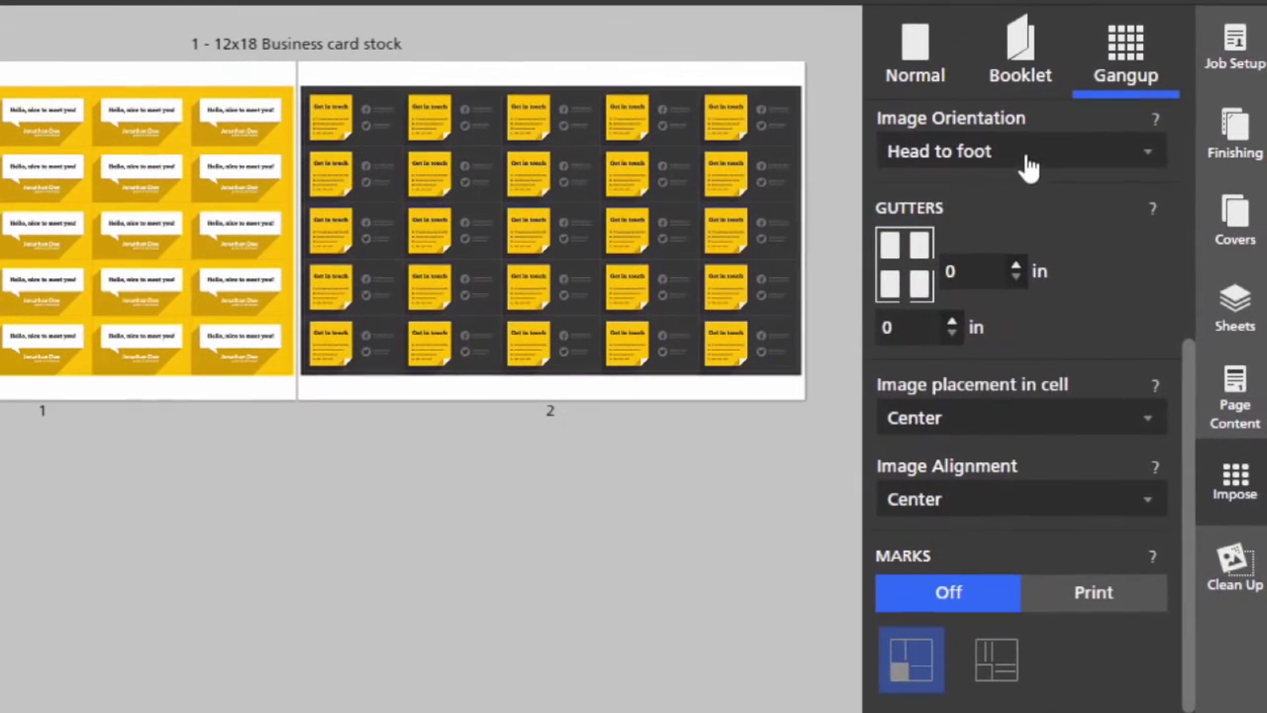
pyautogui.click(1030, 166)
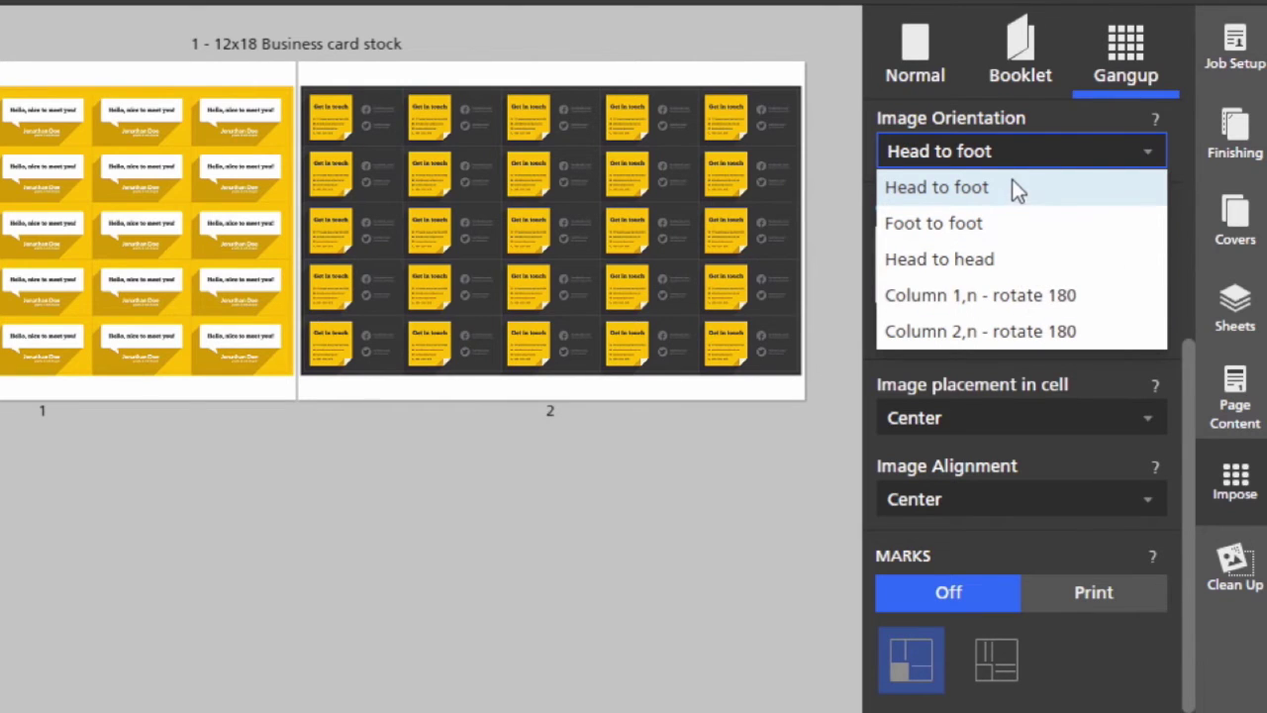
pyautogui.click(1035, 161)
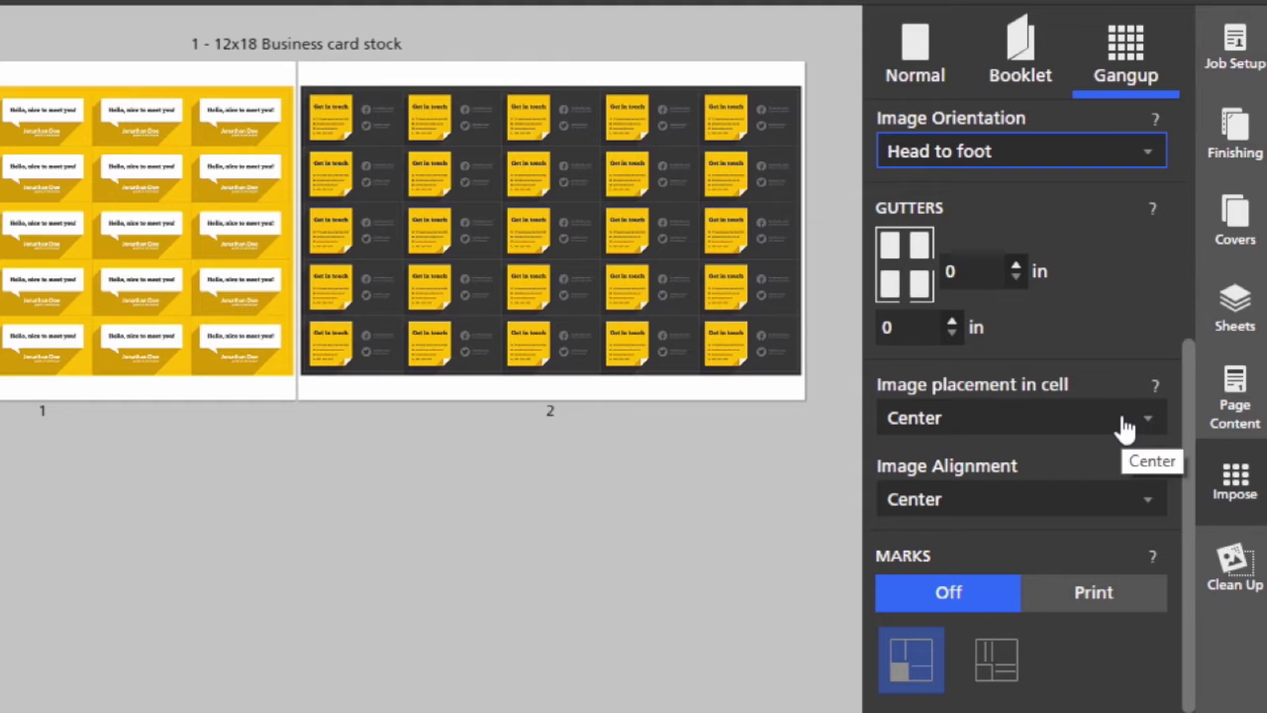
pyautogui.click(1072, 513)
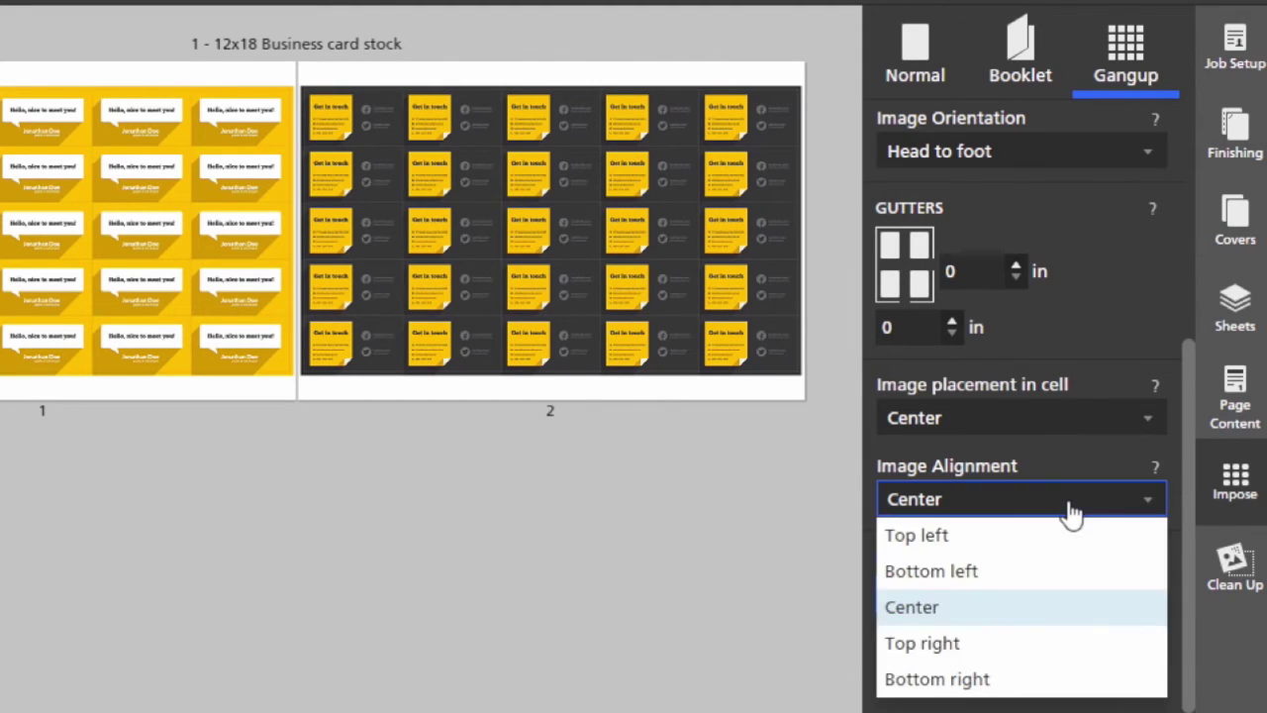
pyautogui.click(1072, 512)
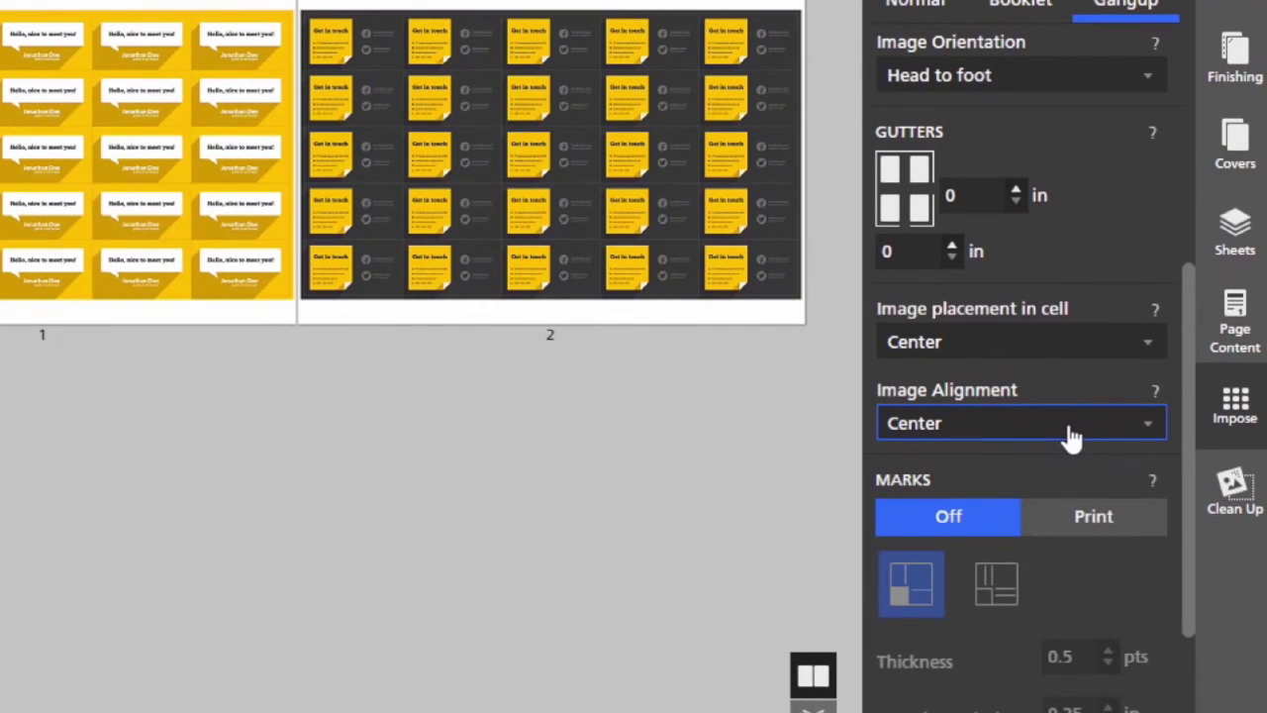
pyautogui.click(1102, 530)
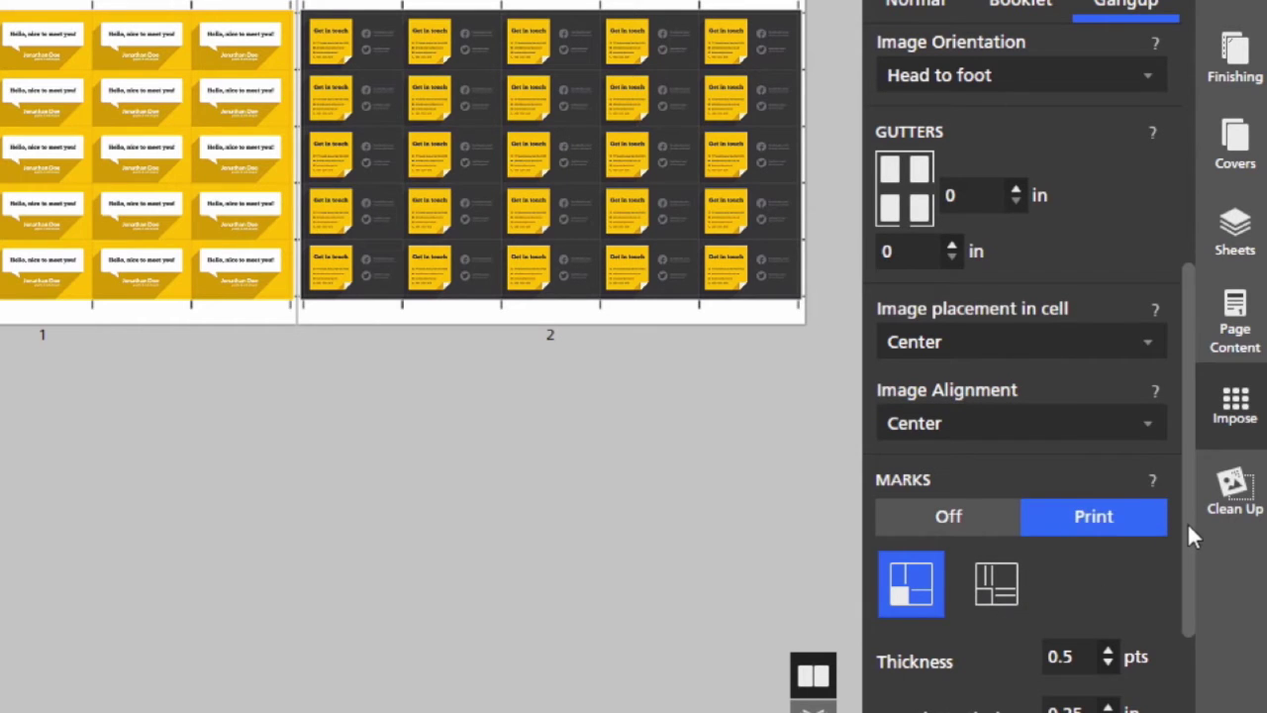
# Keep the 0.25 in crop marks printing on both sides
pyautogui.scroll(-5, 1190, 534)
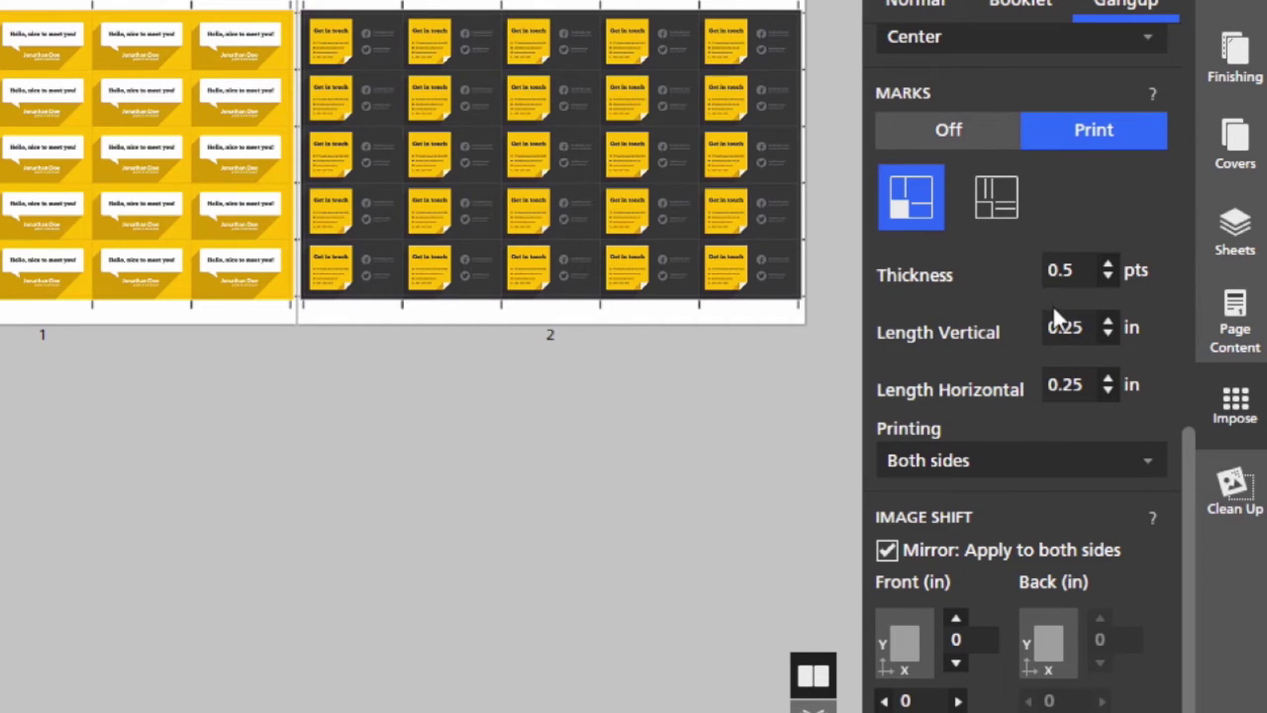
pyautogui.click(1145, 470)
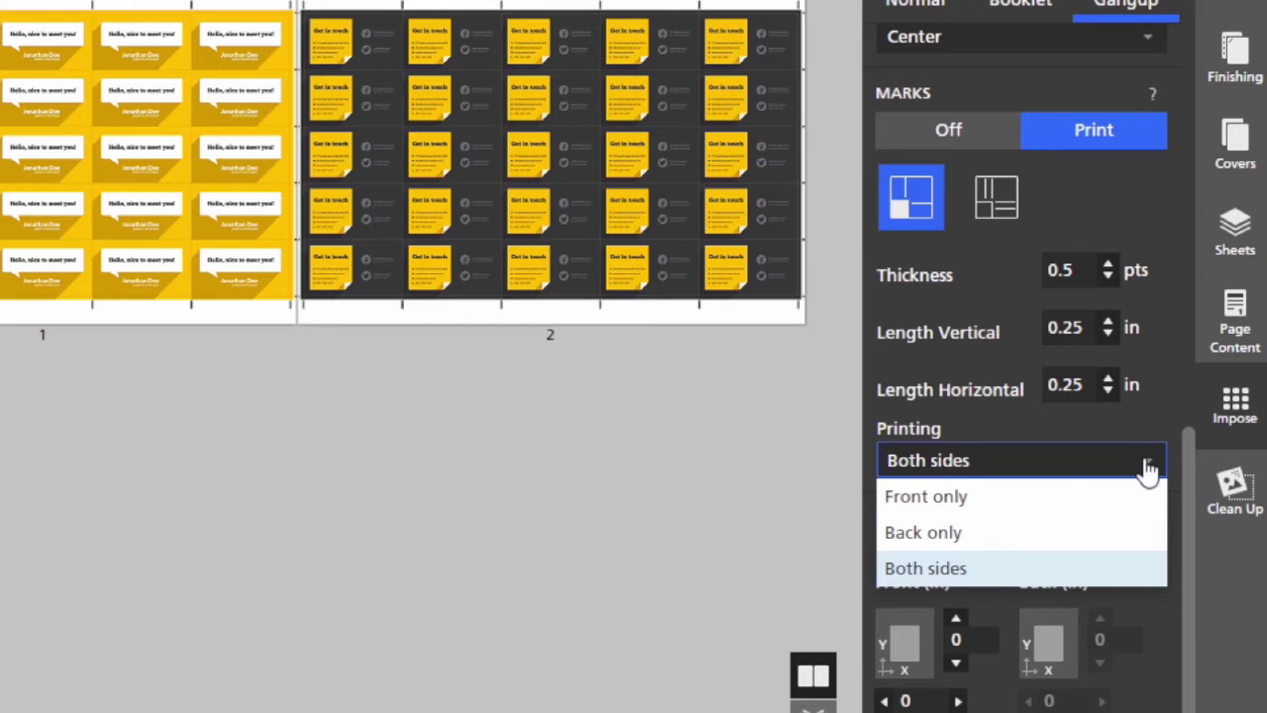
pyautogui.click(1134, 416)
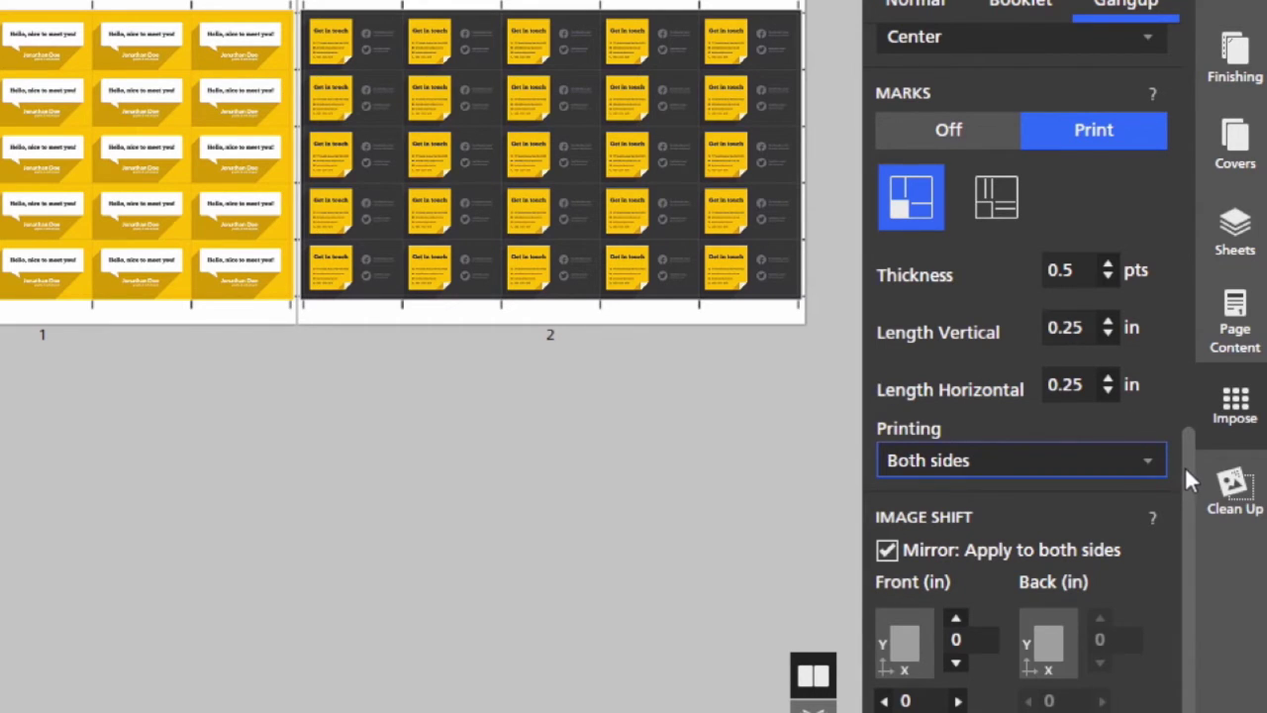
pyautogui.scroll(-1, 1189, 468)
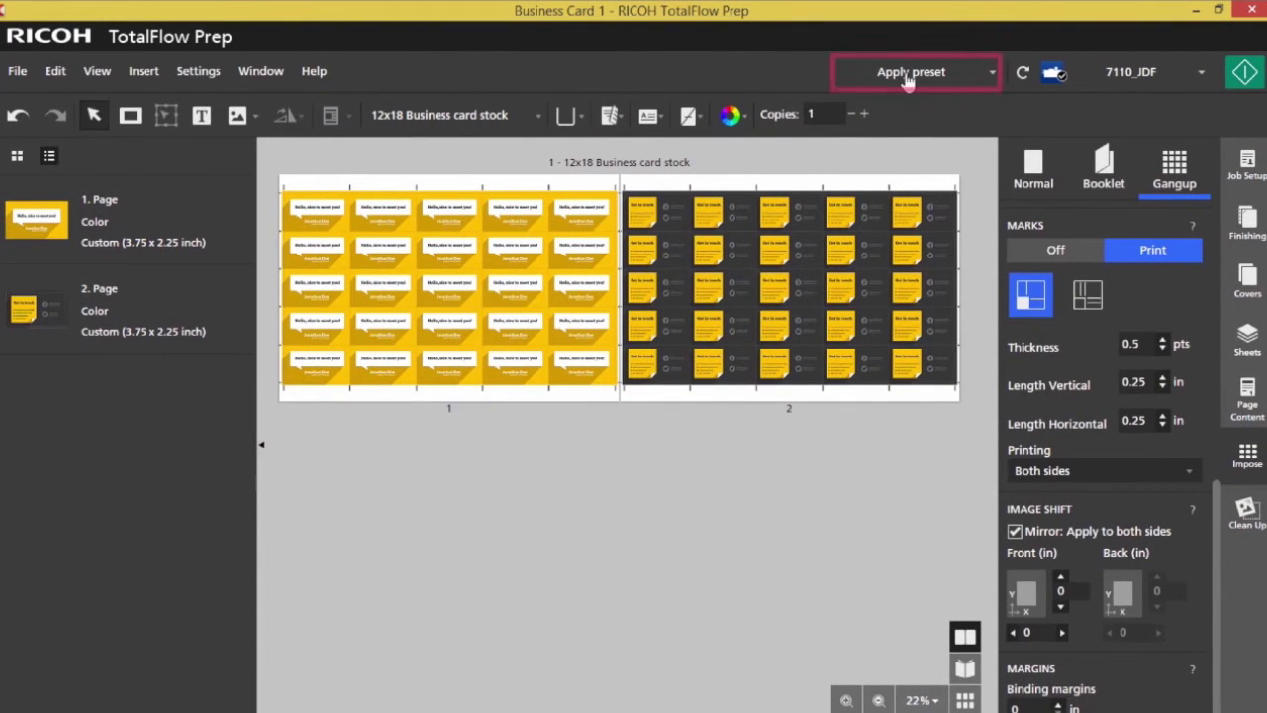
# Save the job as a preset named 'Business Cards' with description 12x18
pyautogui.click(909, 77)
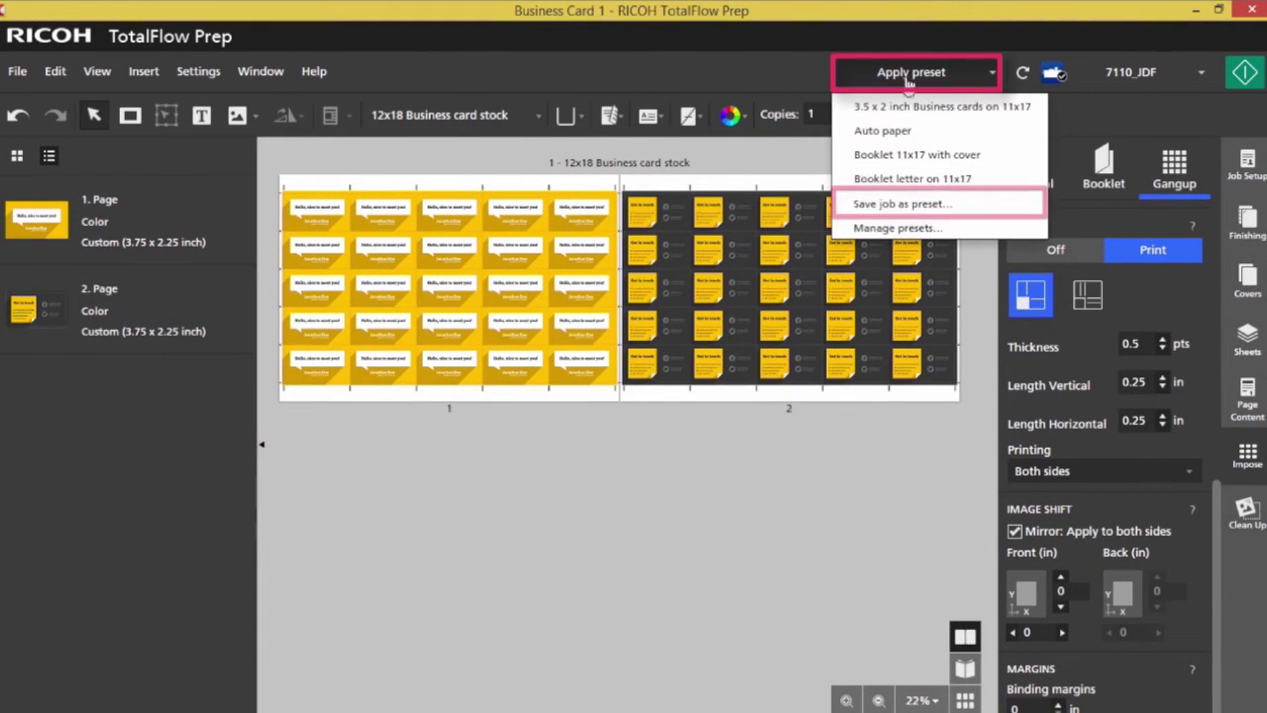
pyautogui.click(902, 203)
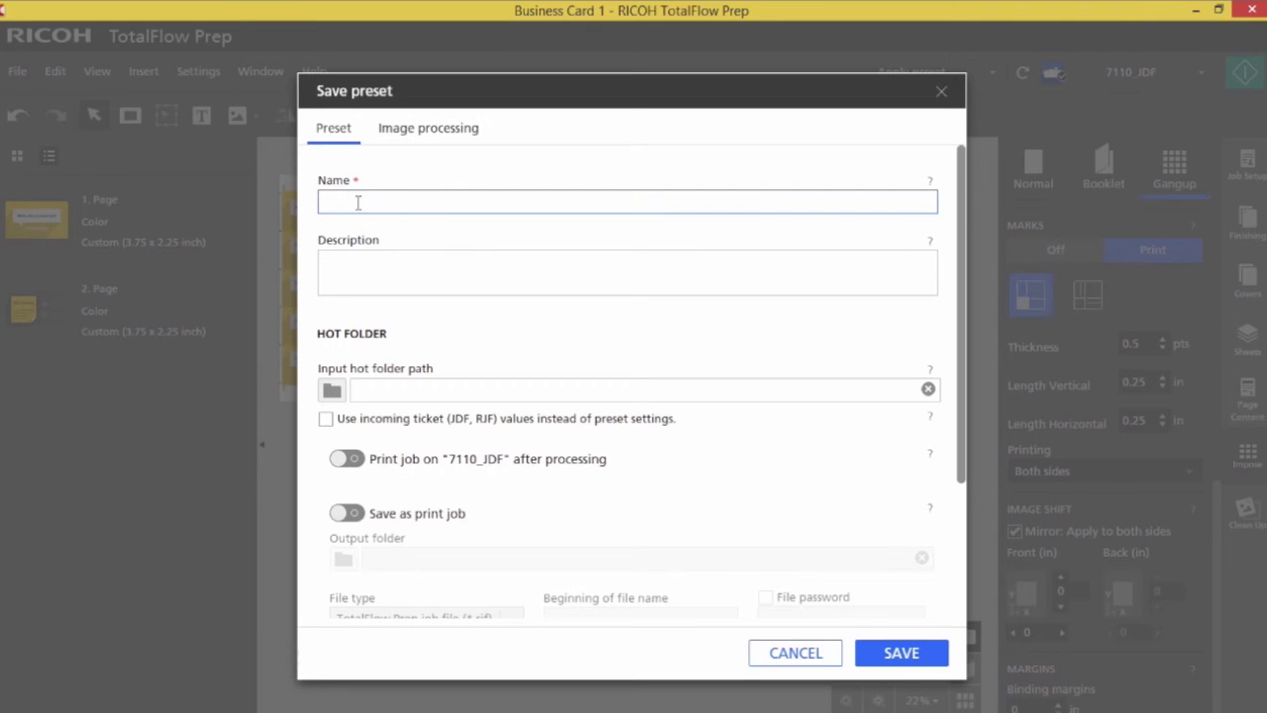
pyautogui.write('Bu')
pyautogui.write('siness Cards')
pyautogui.click(358, 271)
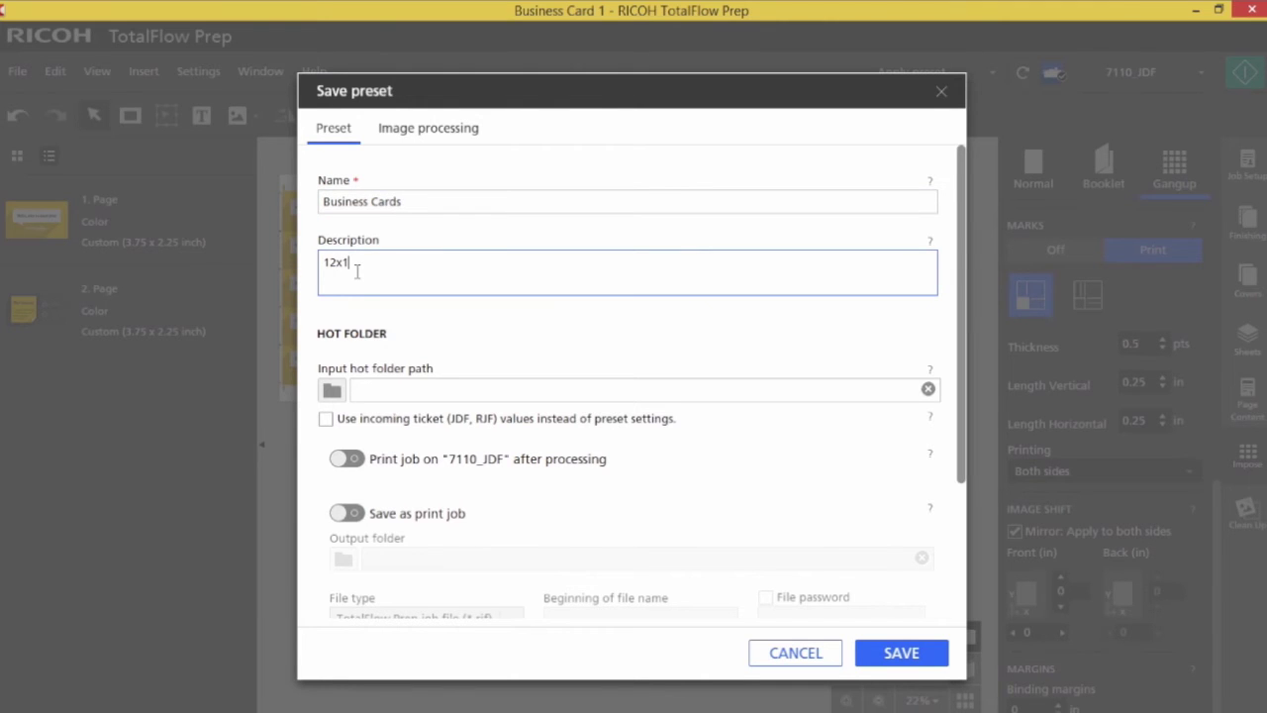
pyautogui.click(332, 391)
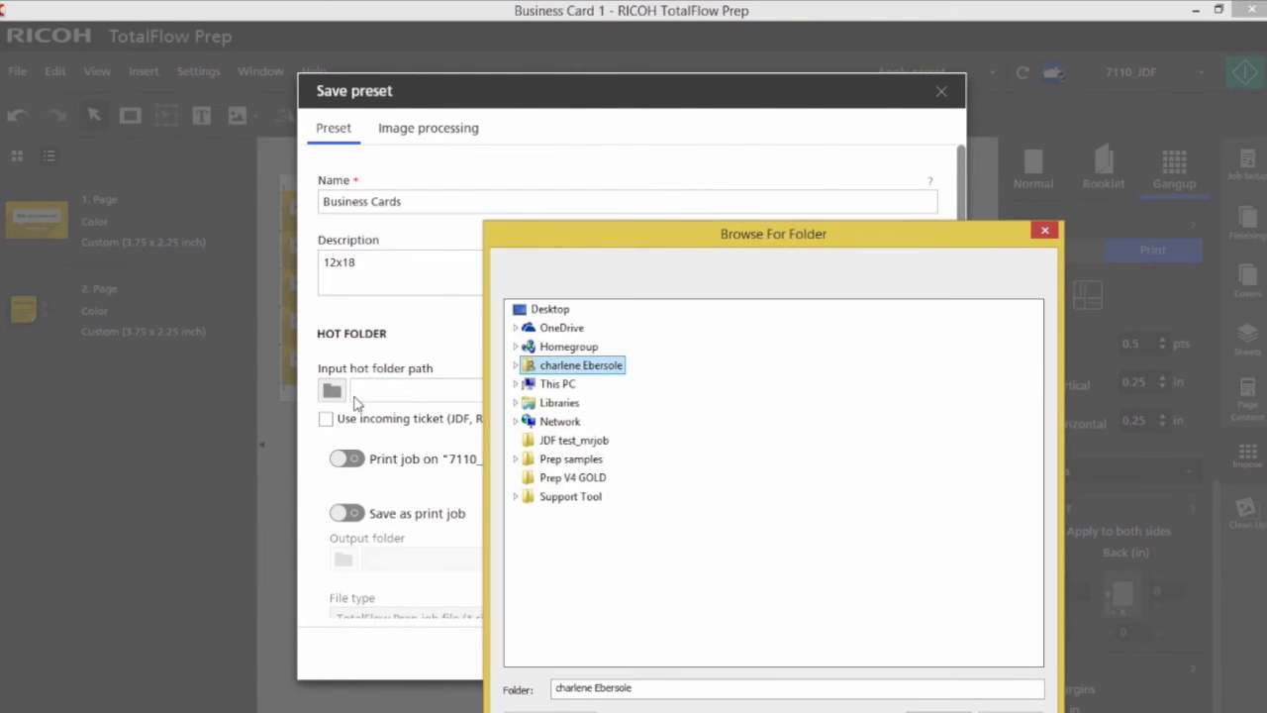
# Pick C:\Prep Hot Folders\Business Cards as the preset's input hot folder
pyautogui.click(516, 384)
pyautogui.moveTo(597, 242); pyautogui.dragTo(413, 43)
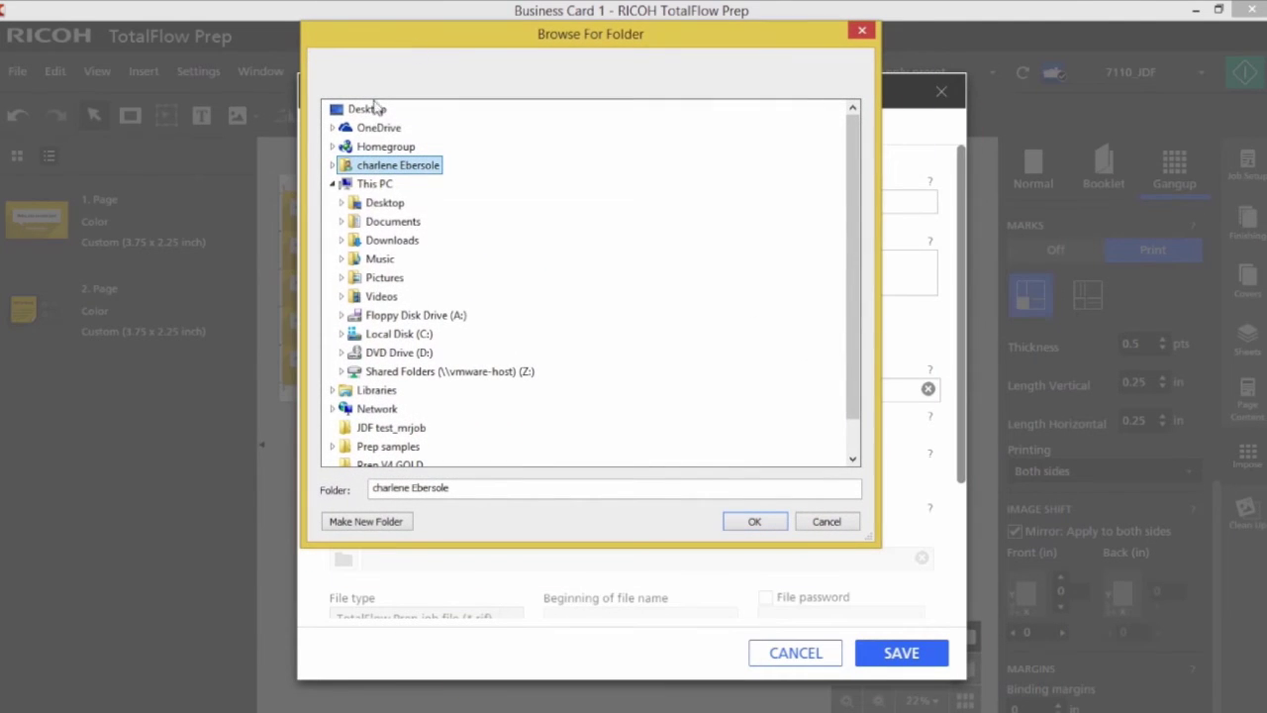
pyautogui.click(341, 333)
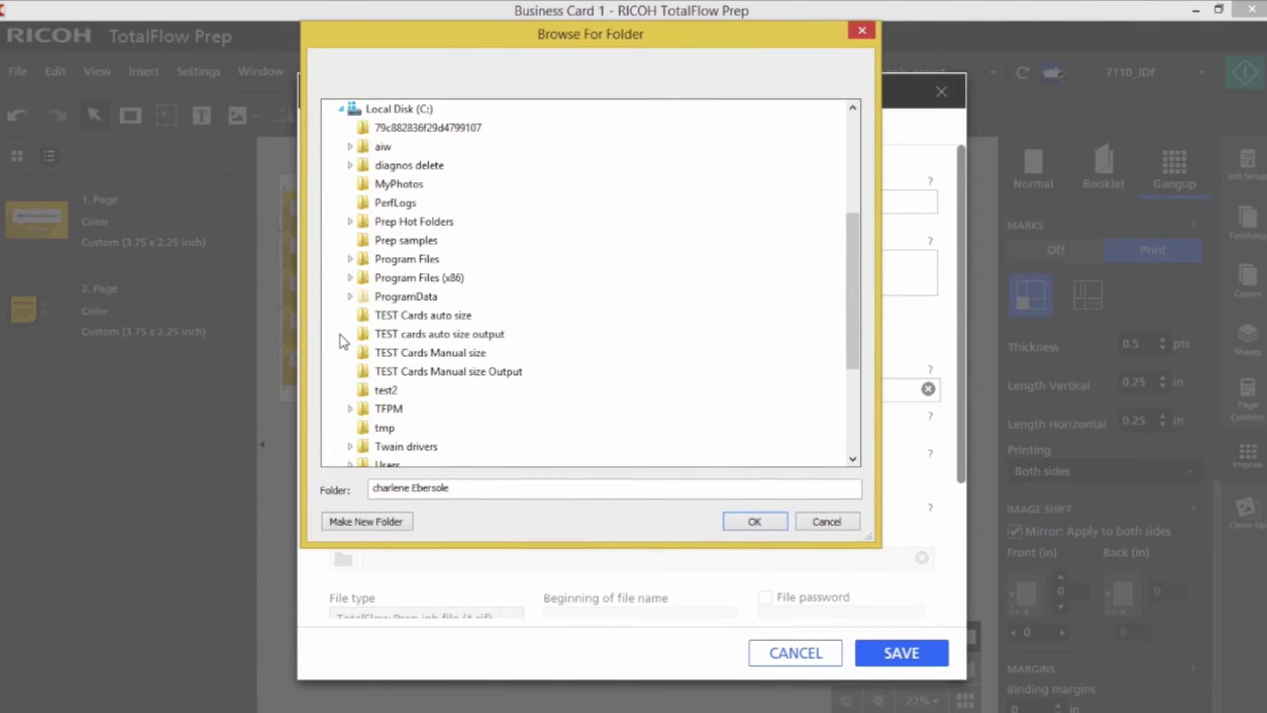
pyautogui.click(350, 222)
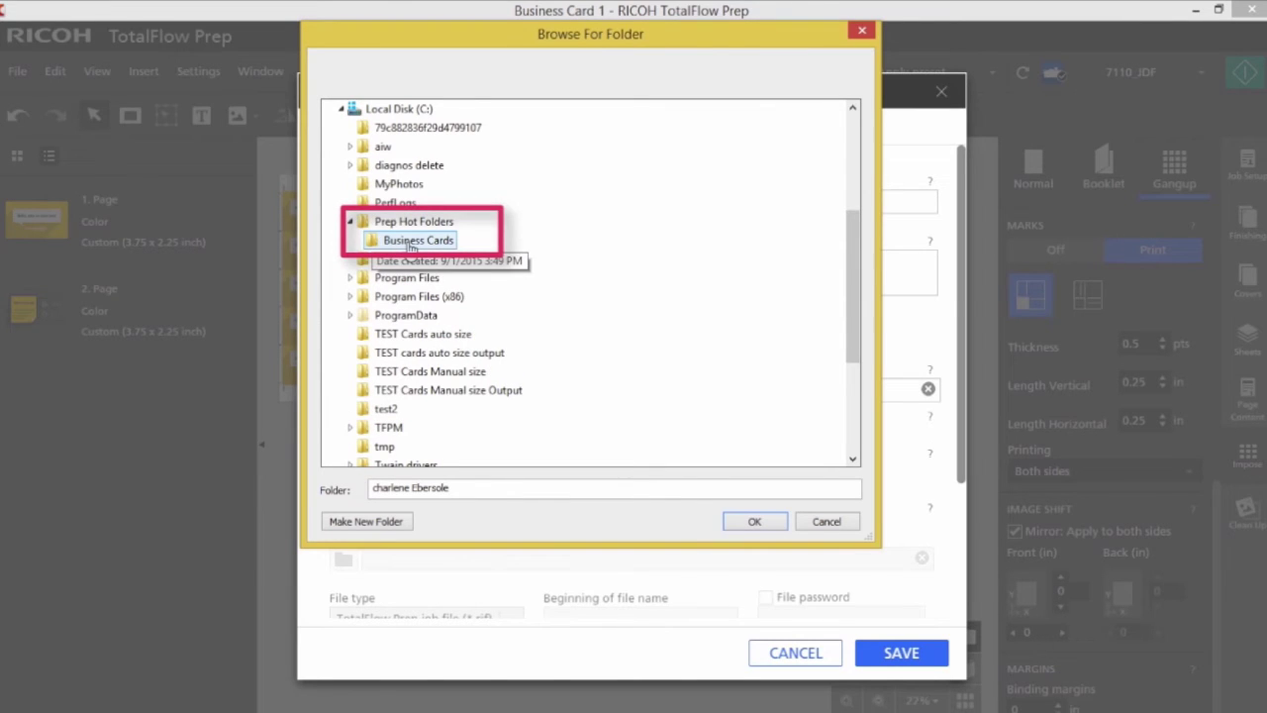
pyautogui.click(411, 242)
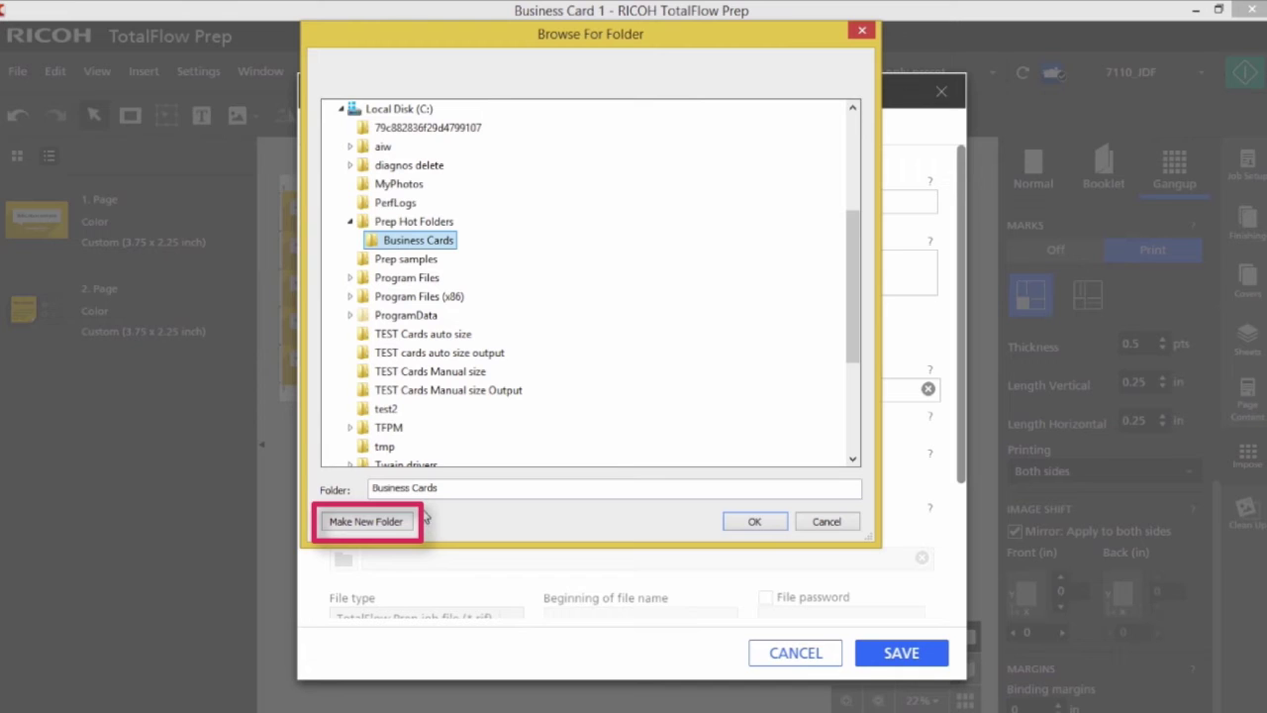
pyautogui.click(753, 522)
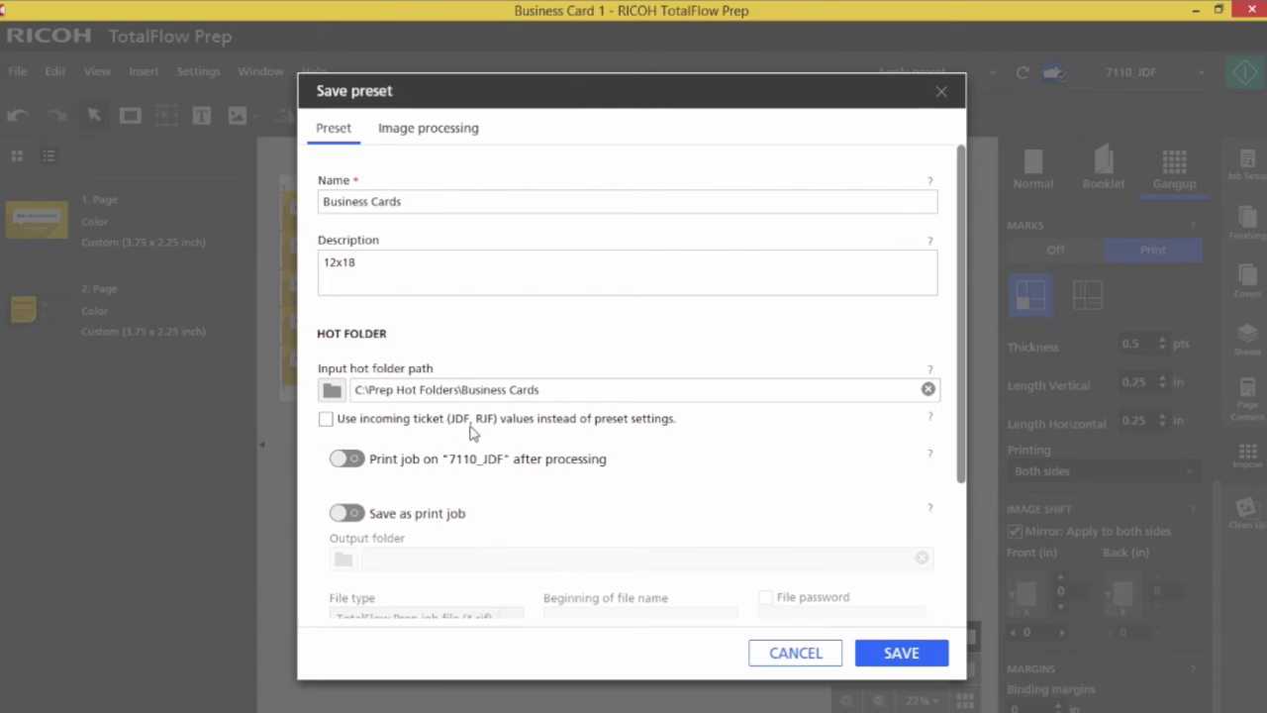
# Print processed jobs on 7110_JDF, leaving Save as print job (rjf) switched off
pyautogui.click(346, 458)
pyautogui.moveTo(959, 388); pyautogui.dragTo(958, 523)
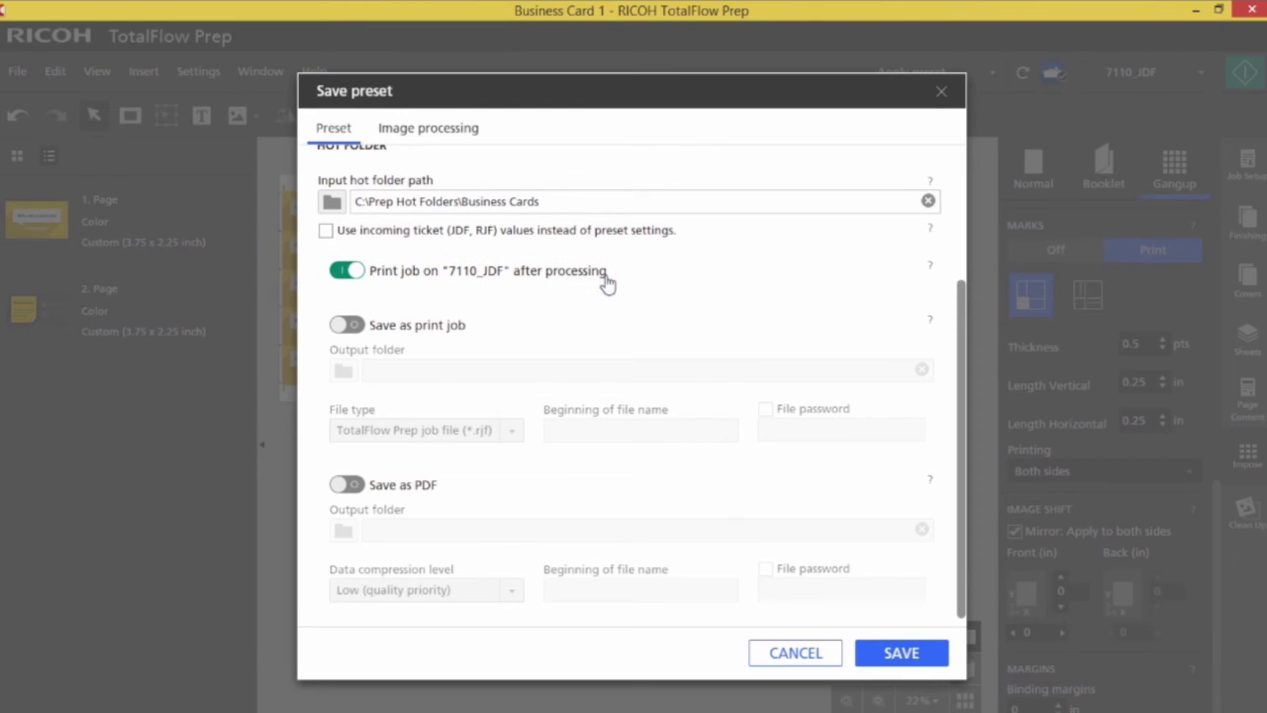
pyautogui.click(345, 327)
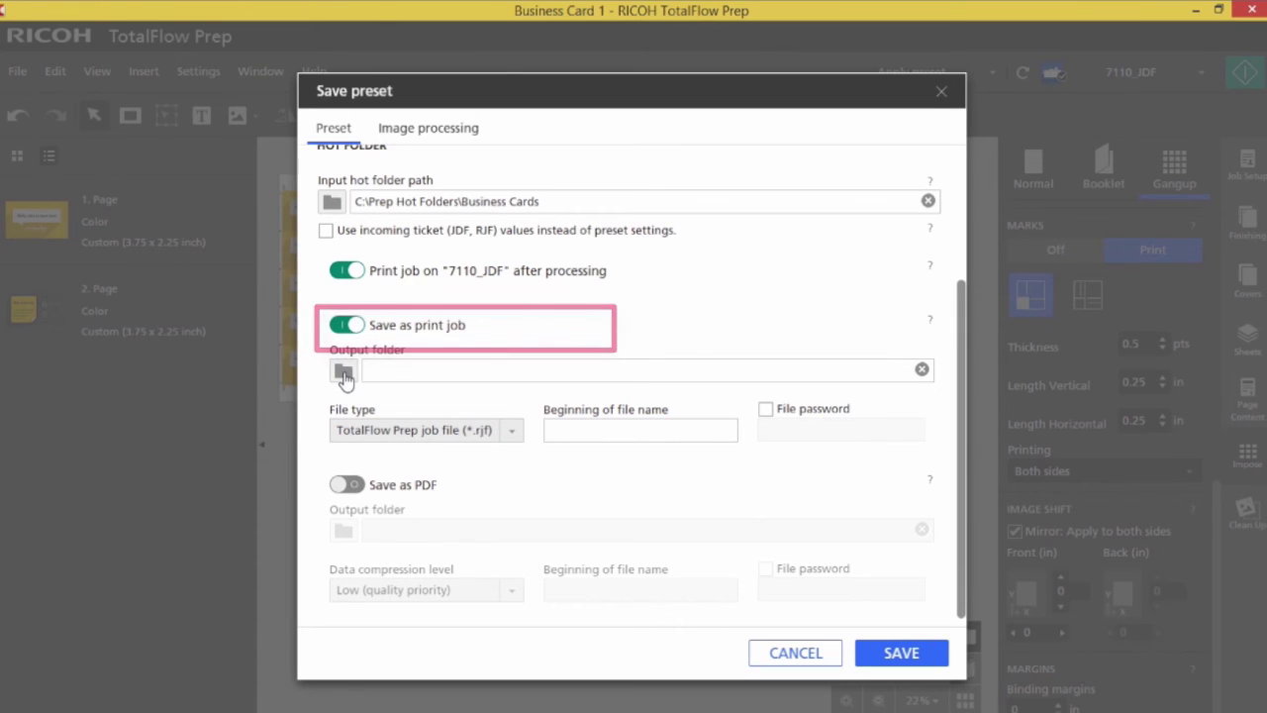
pyautogui.click(514, 433)
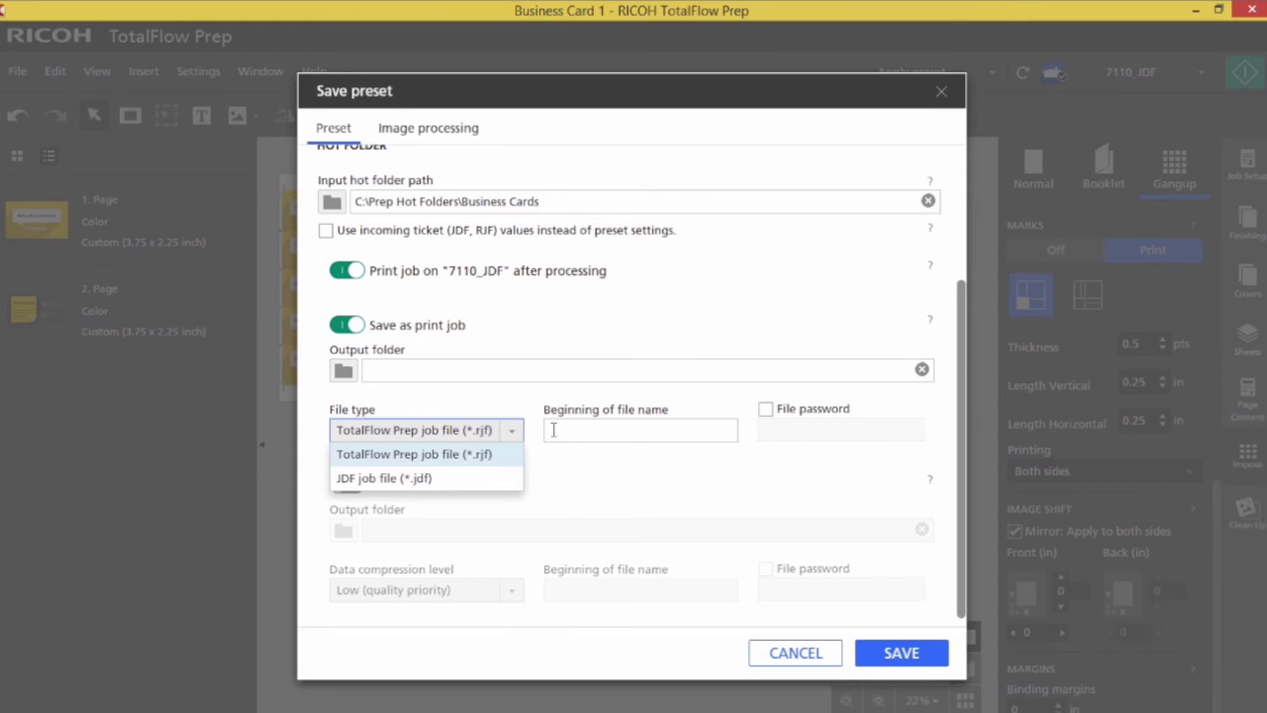
pyautogui.click(582, 483)
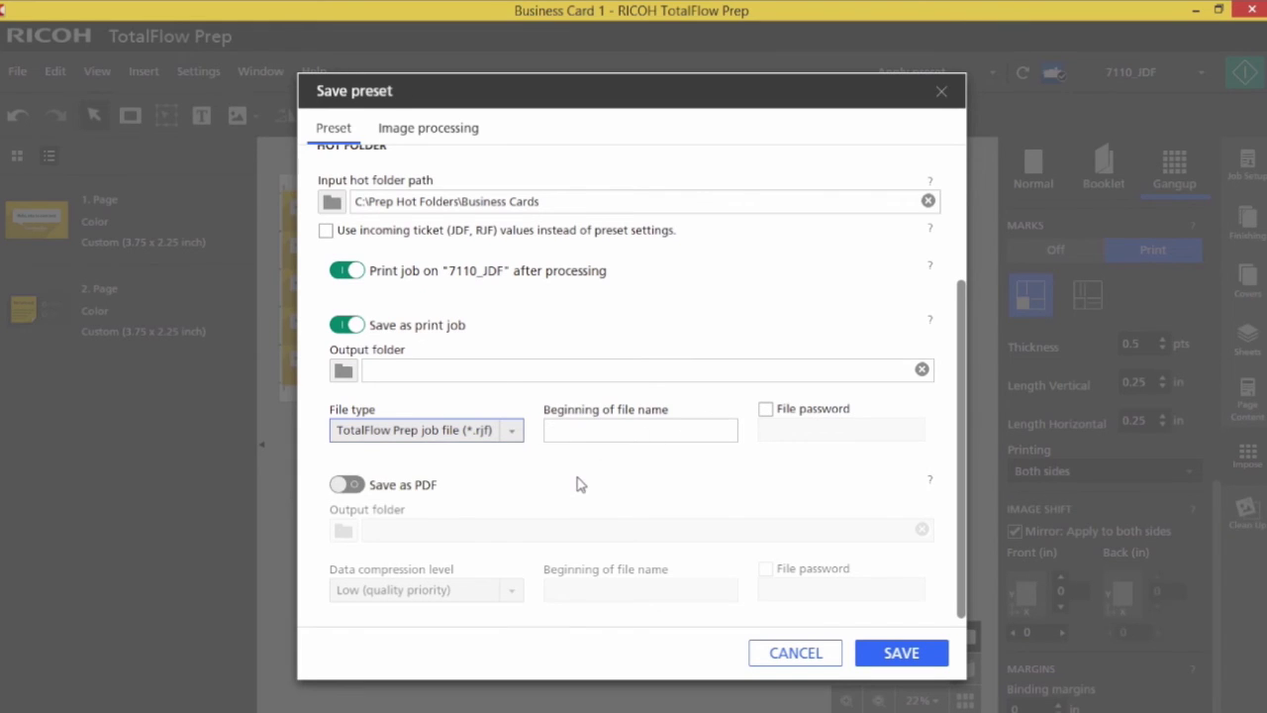
pyautogui.click(352, 329)
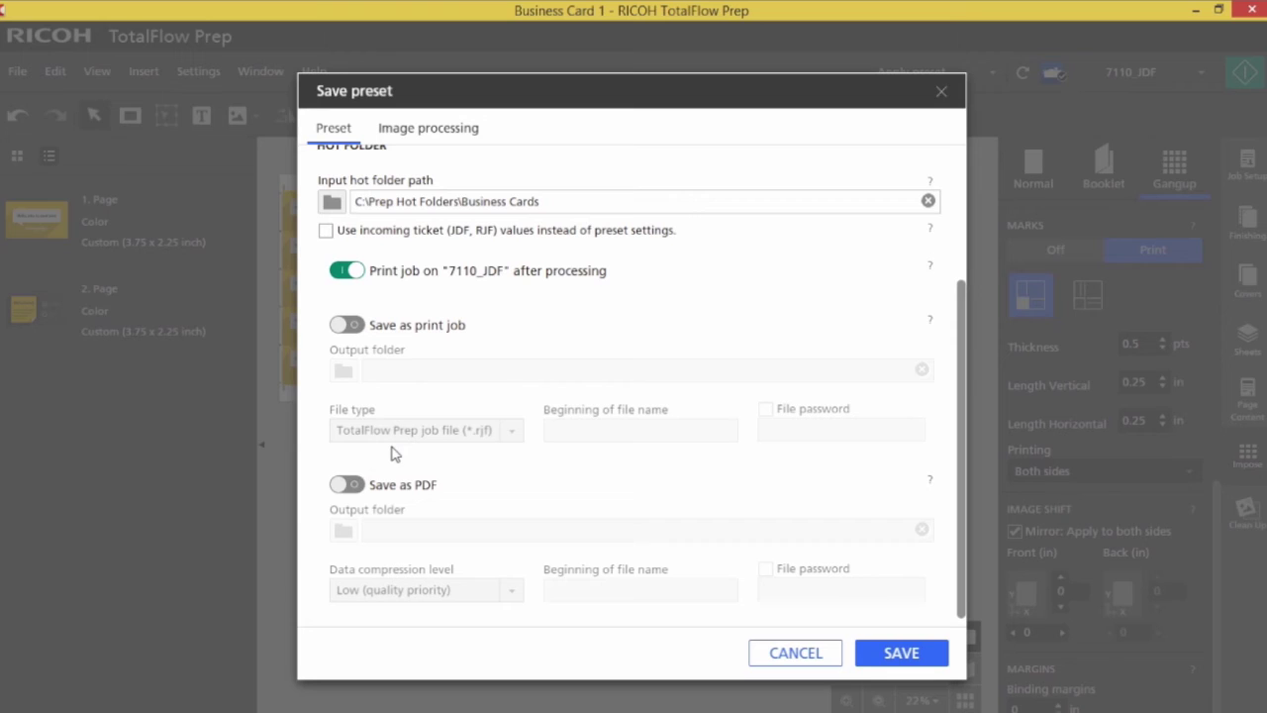
# Check the PDF option's Low (quality priority) compression, then leave Save as PDF turned off
pyautogui.click(353, 483)
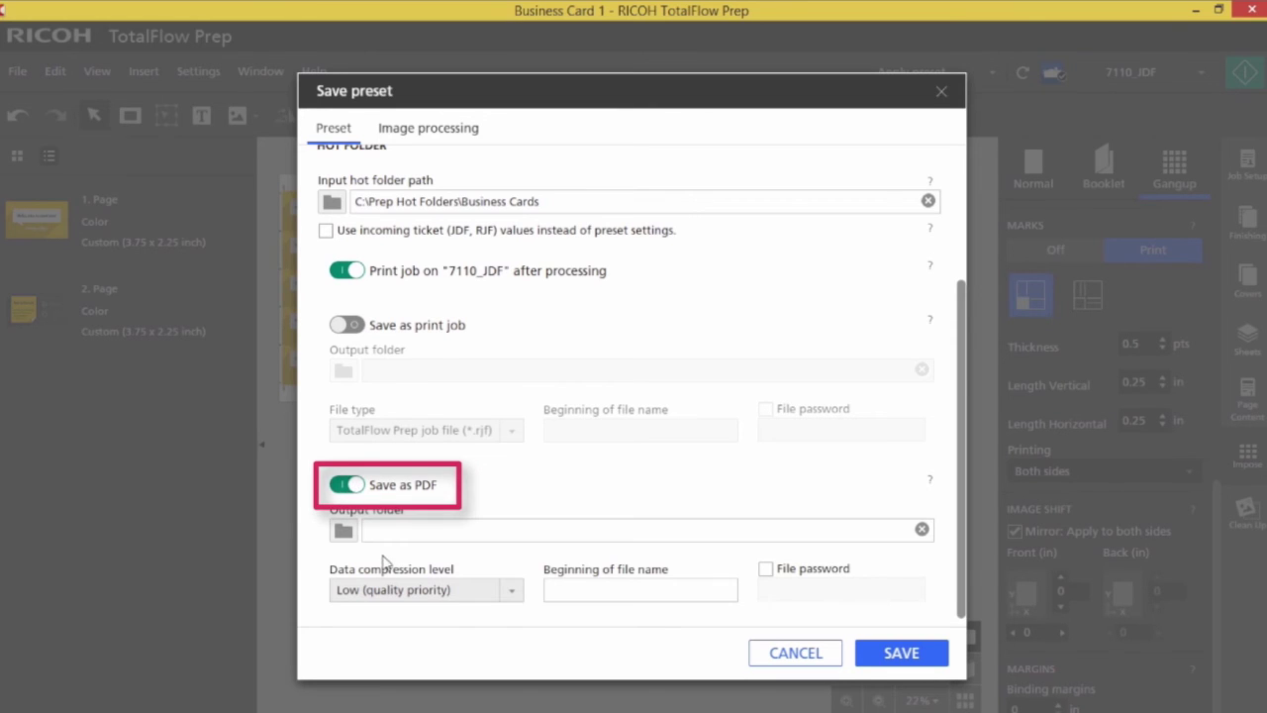
pyautogui.click(509, 592)
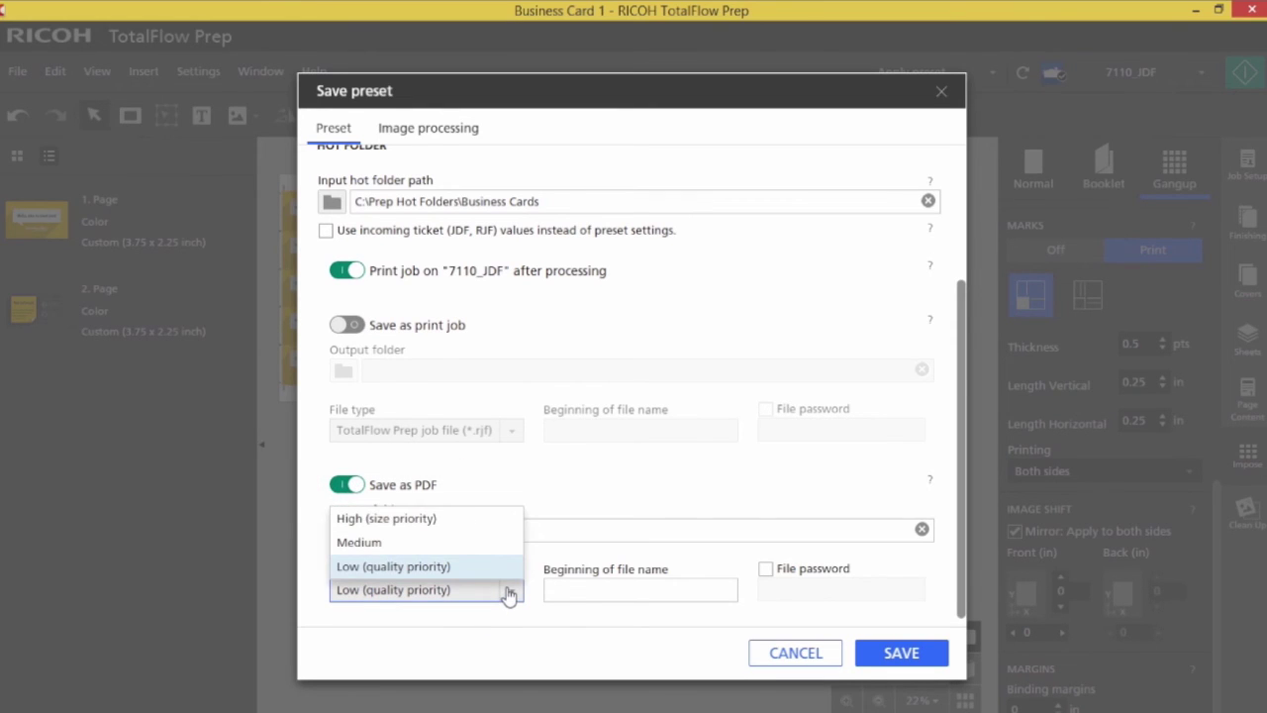
pyautogui.click(507, 489)
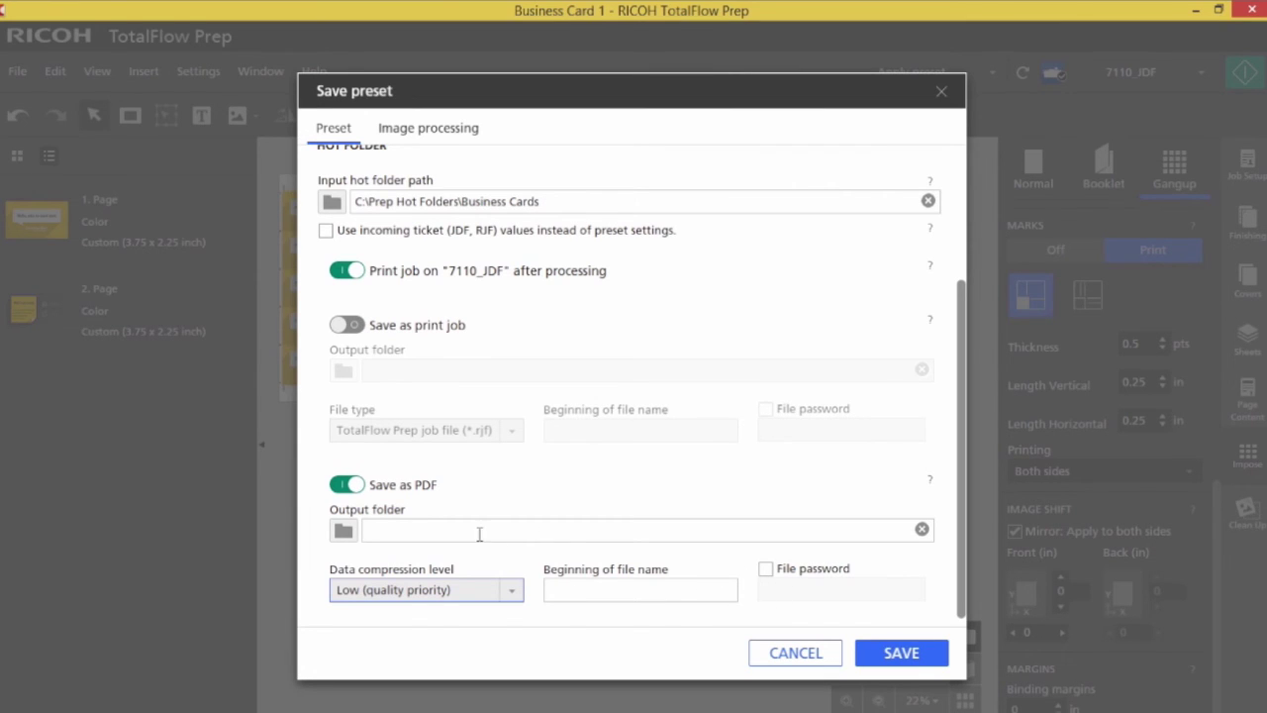
pyautogui.click(358, 493)
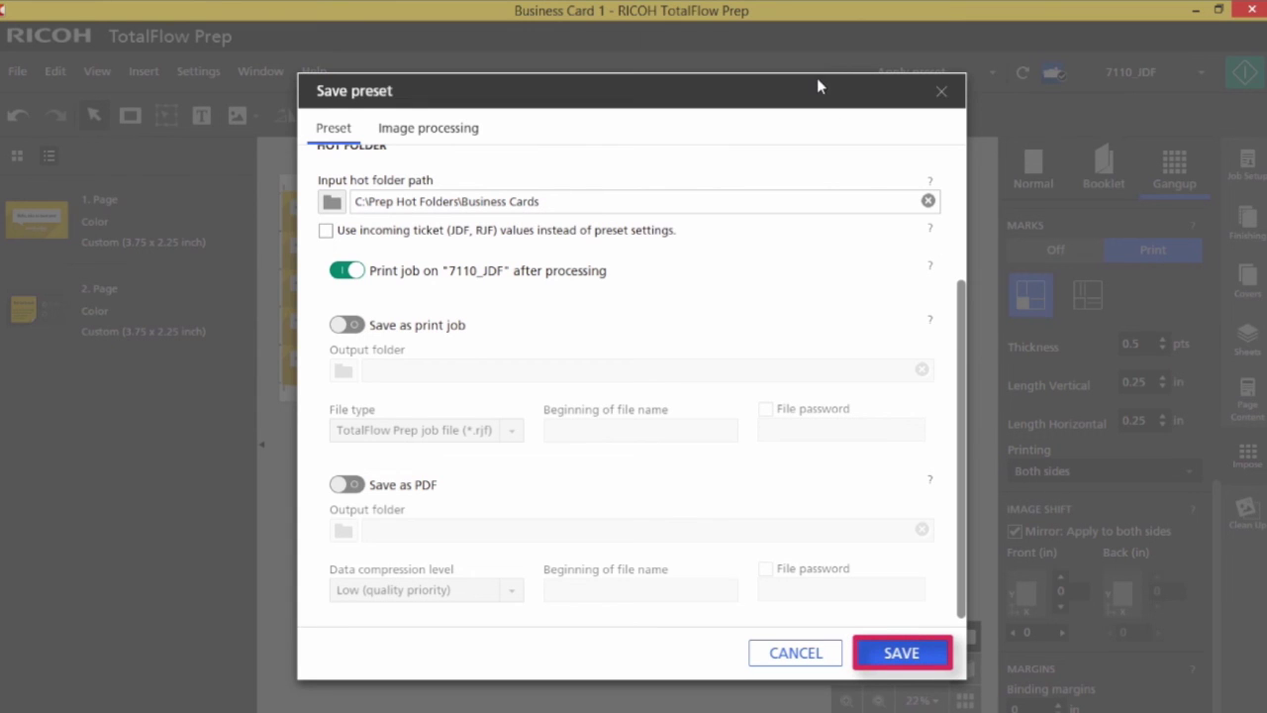
# Save the Business Cards preset and confirm it is checked in the preset list
pyautogui.press('Return')
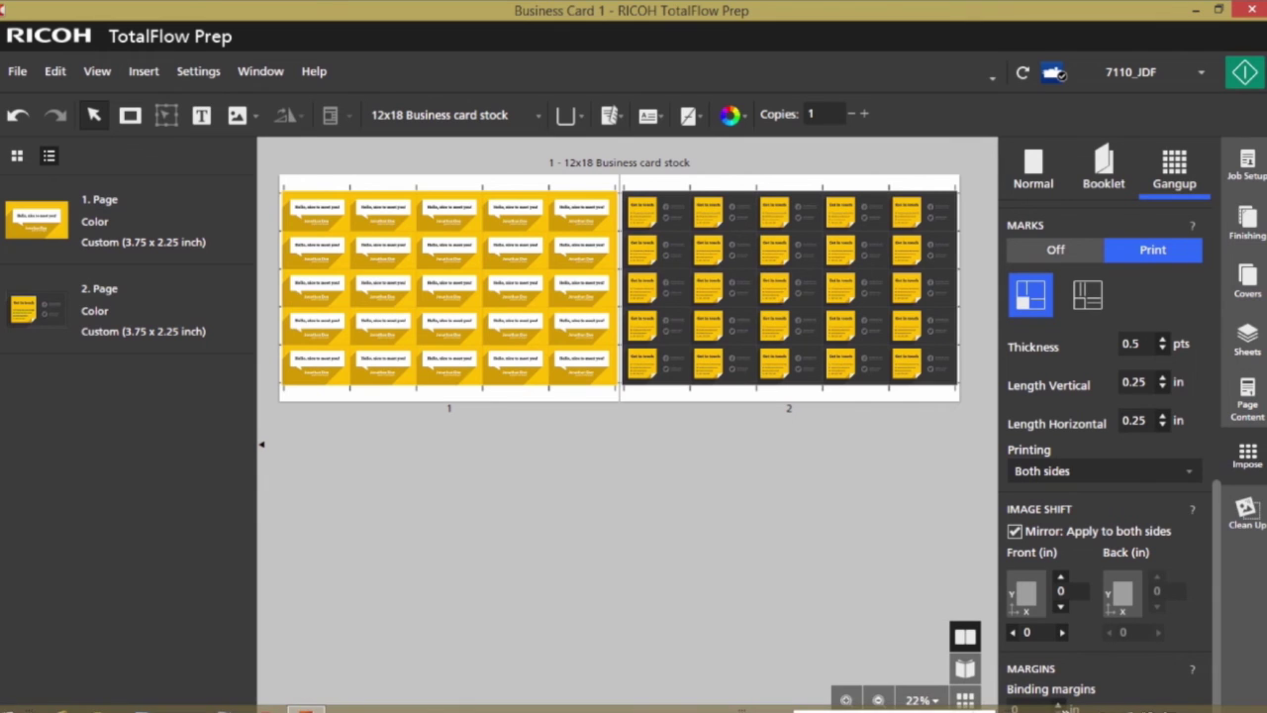
pyautogui.click(913, 79)
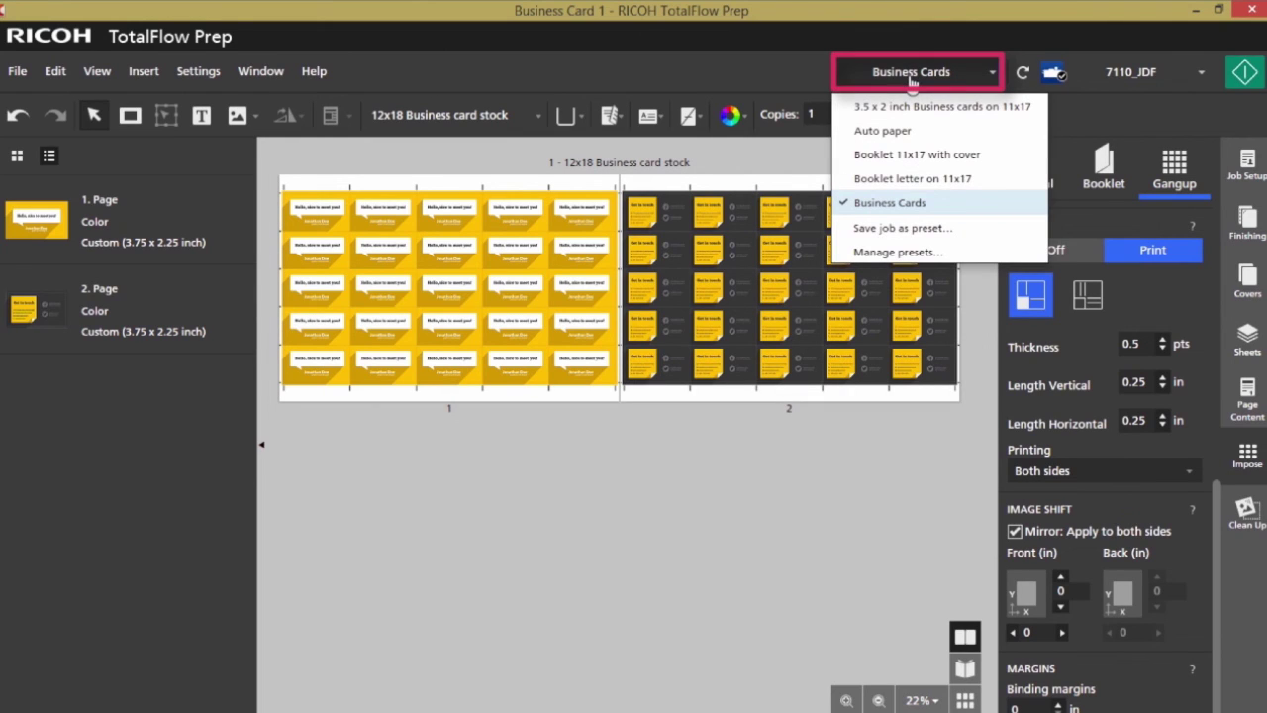